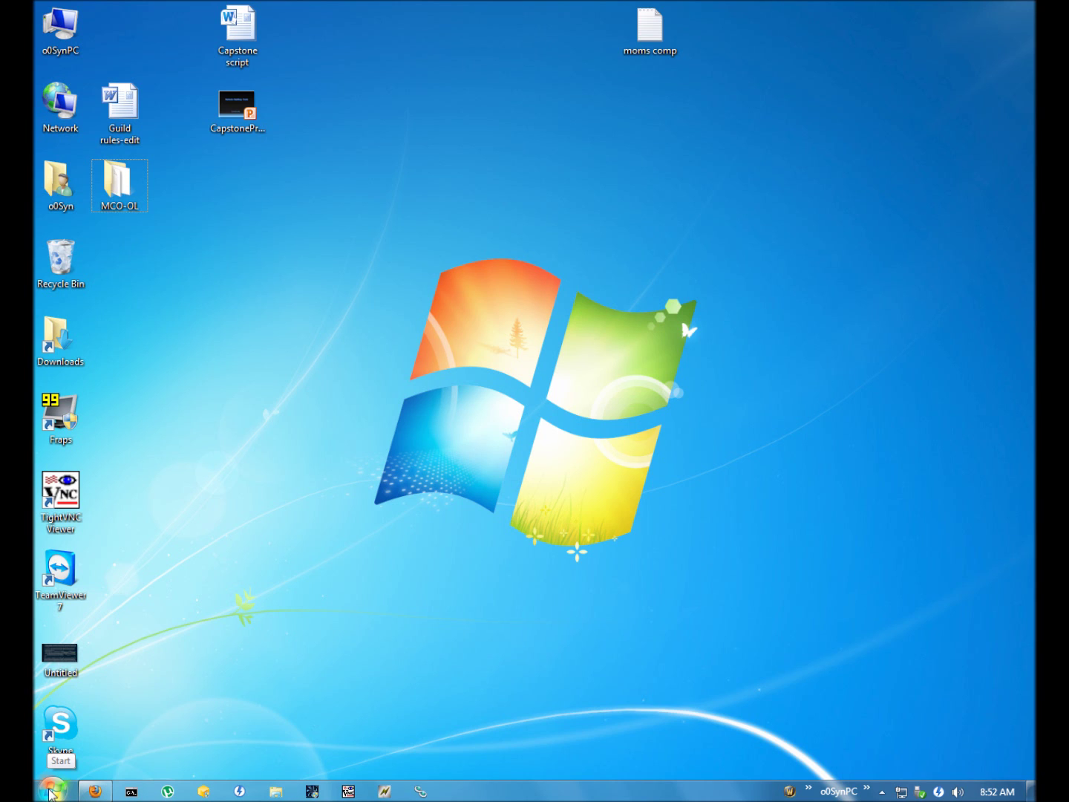
Run ipconfig in Command Prompt to read IPv4 192.168.1.105 and gateway 192.168.1.1, then minimize it.
click(49, 792)
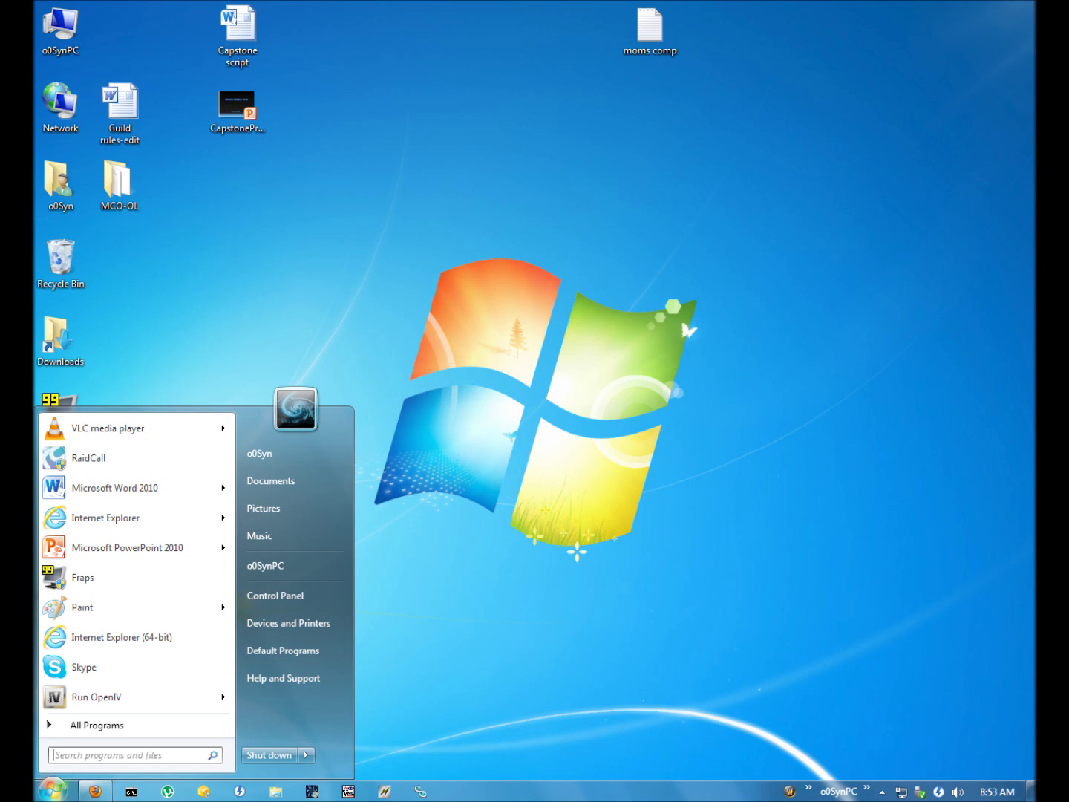
text(cmd)
key(Return)
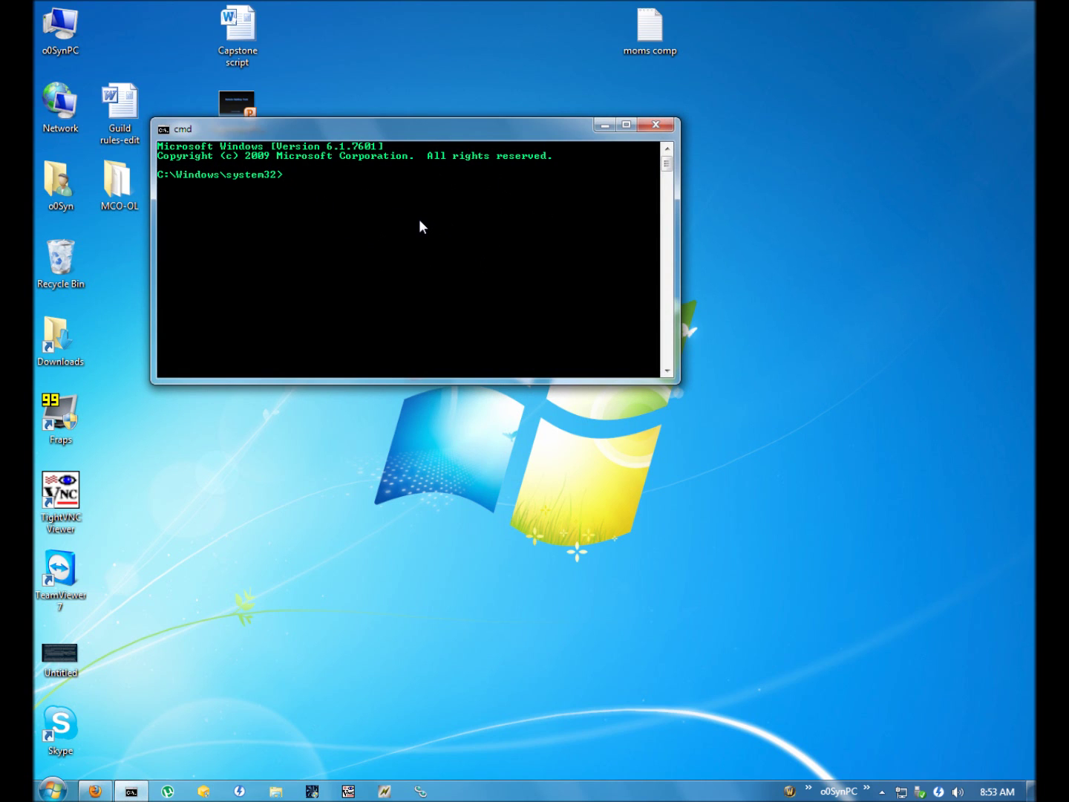
text(ipconfig)
key(Return)
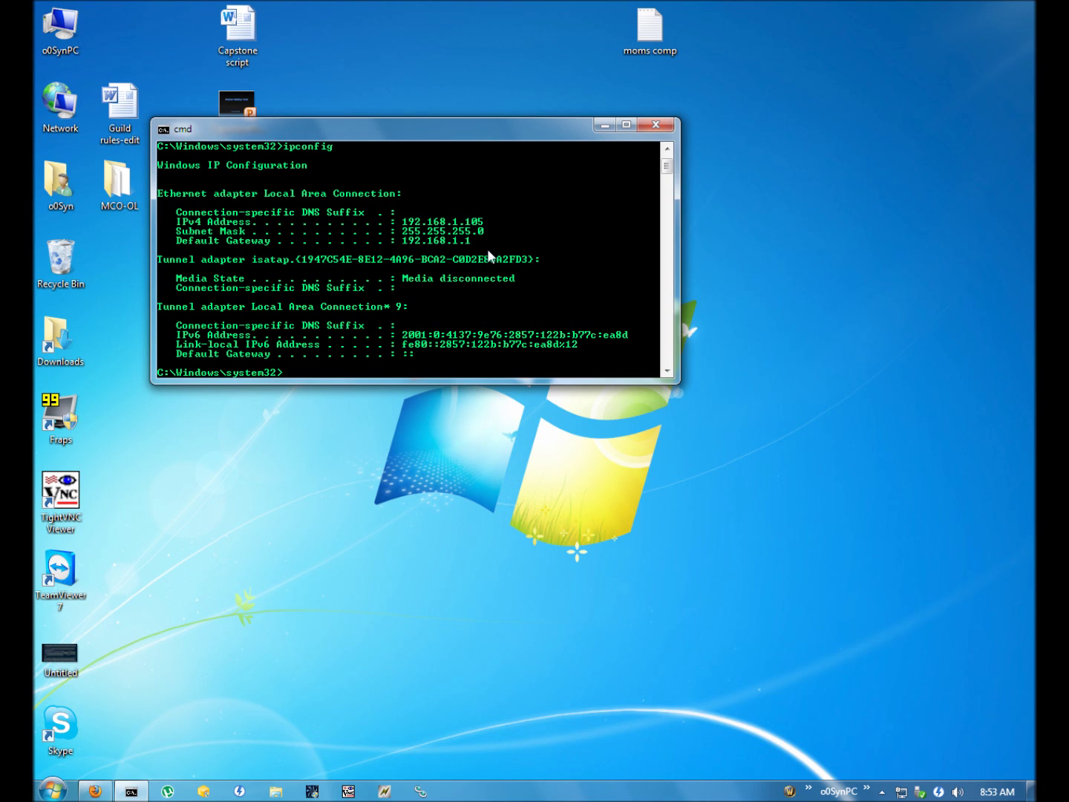
click(643, 125)
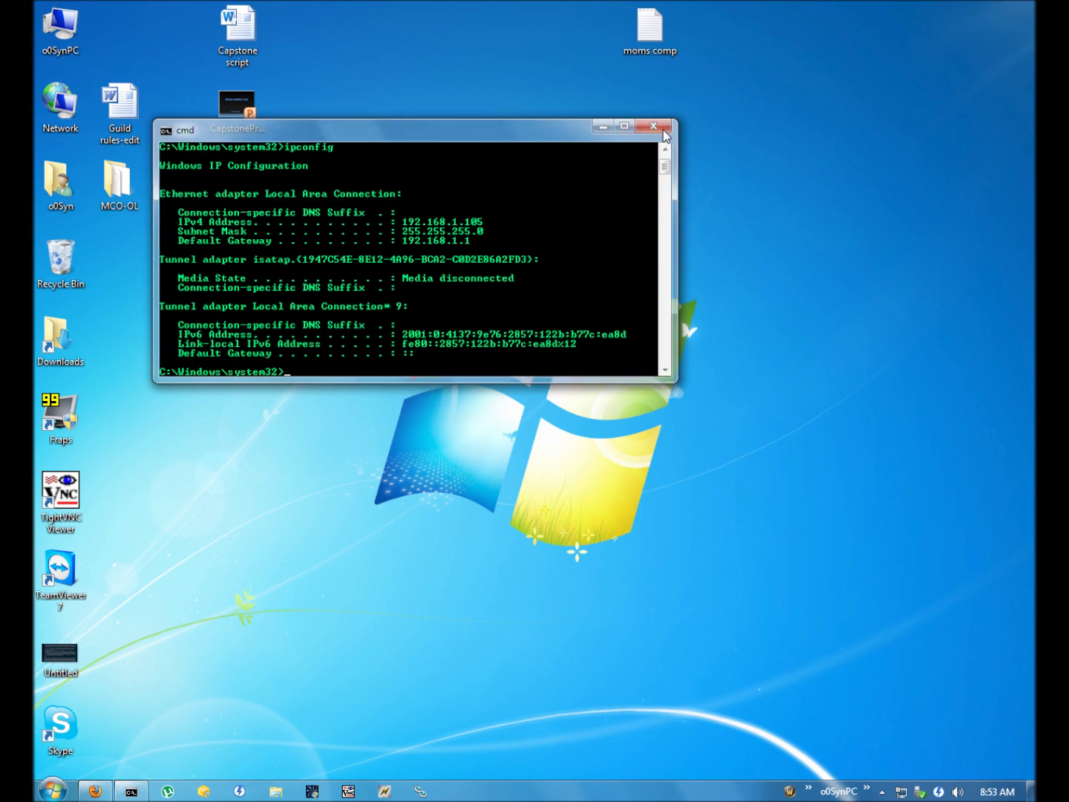
In Firefox, load the router address 192.168.1.1 from the address-bar suggestions.
click(95, 791)
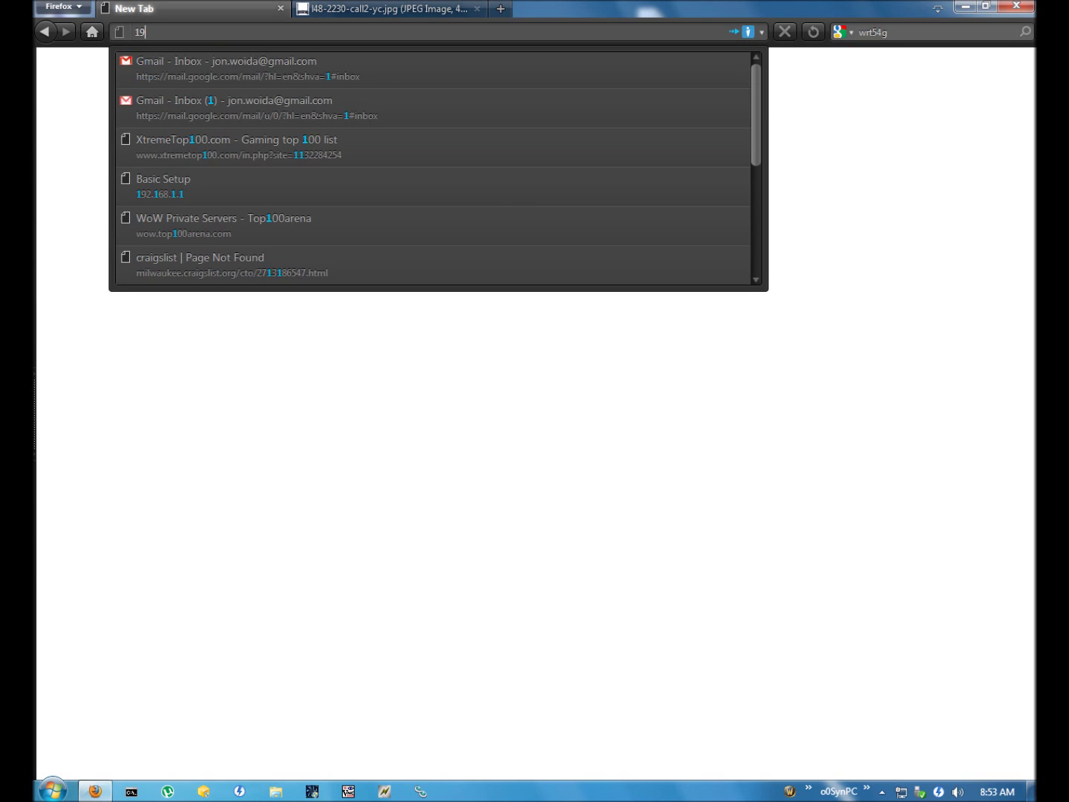
text(.1)
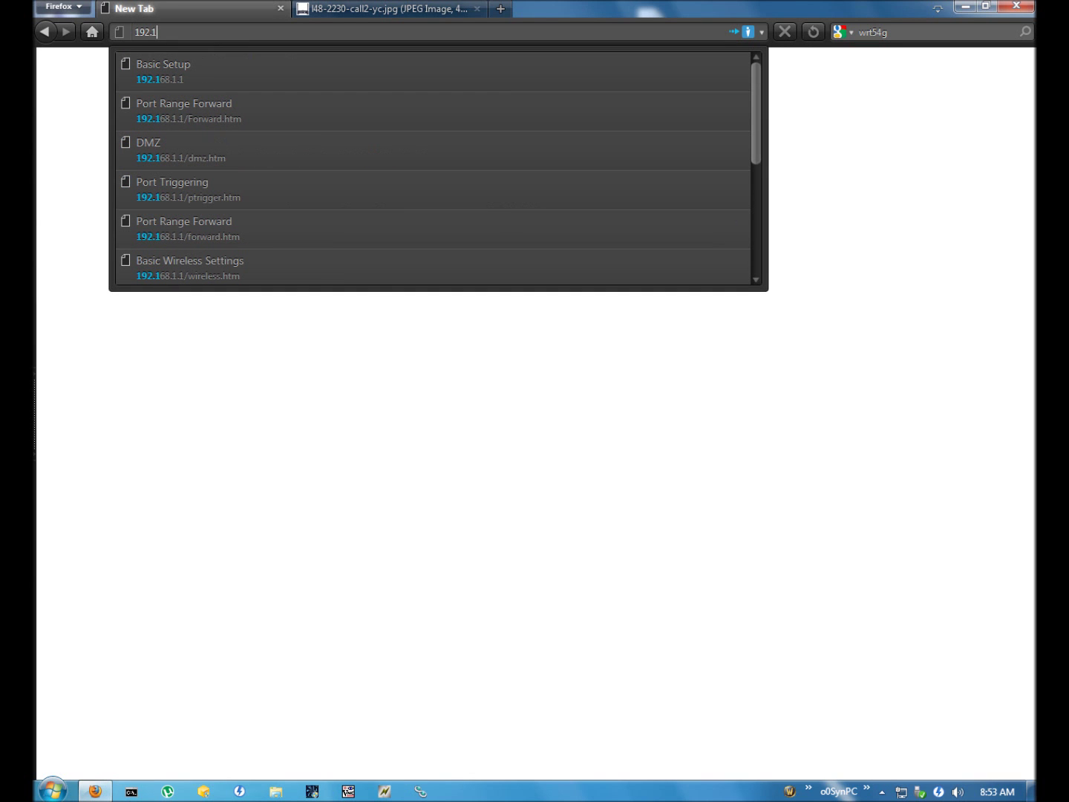
text(68)
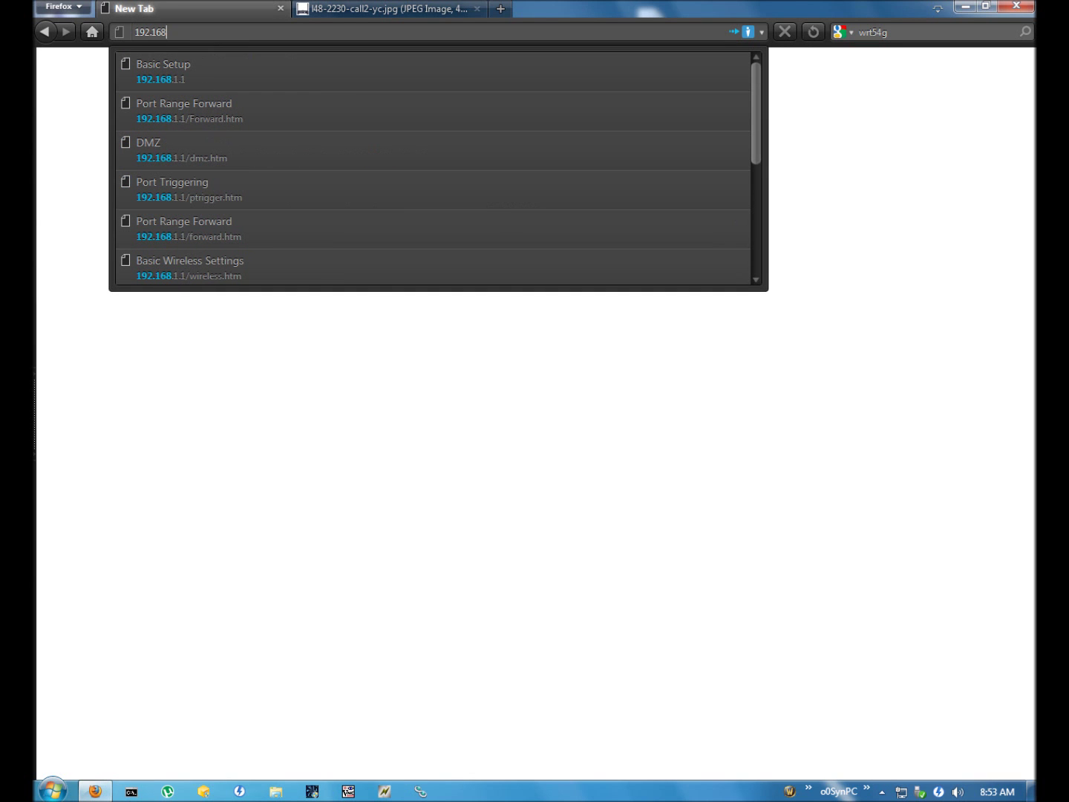
key(Down)
key(Return)
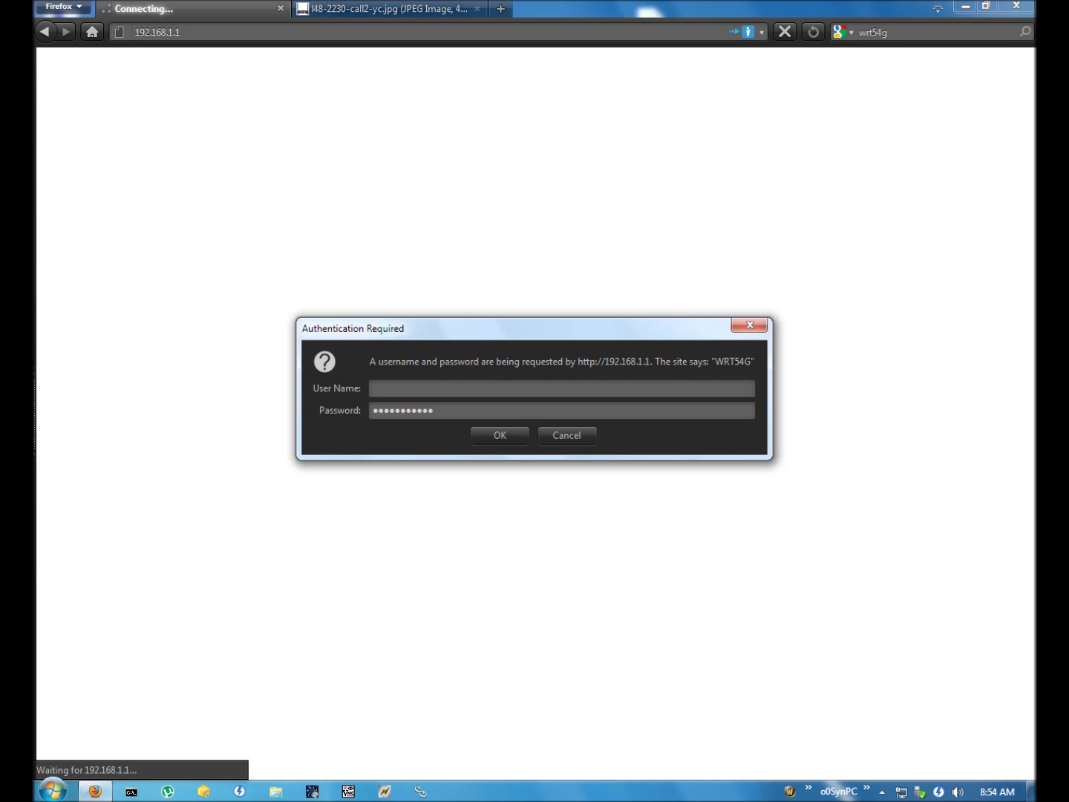
Inspect the WRT54G login prompt's fields, then cancel it without signing in.
drag(716, 361, 752, 362)
click(433, 410)
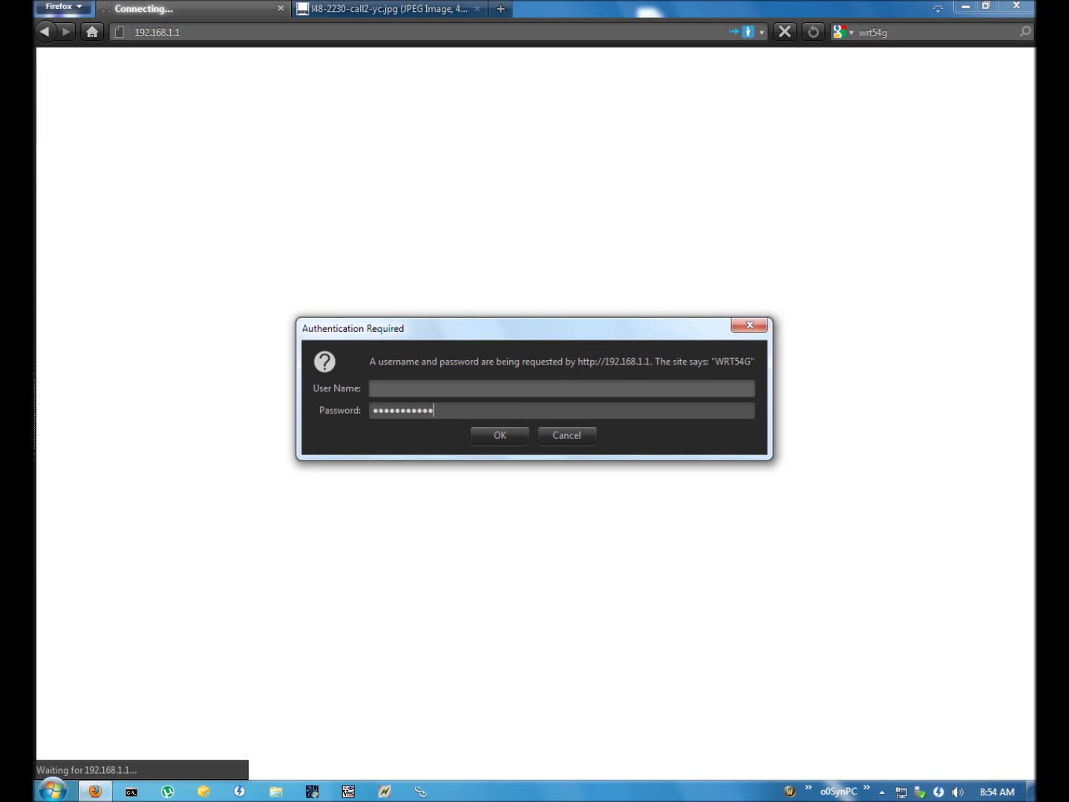
click(520, 388)
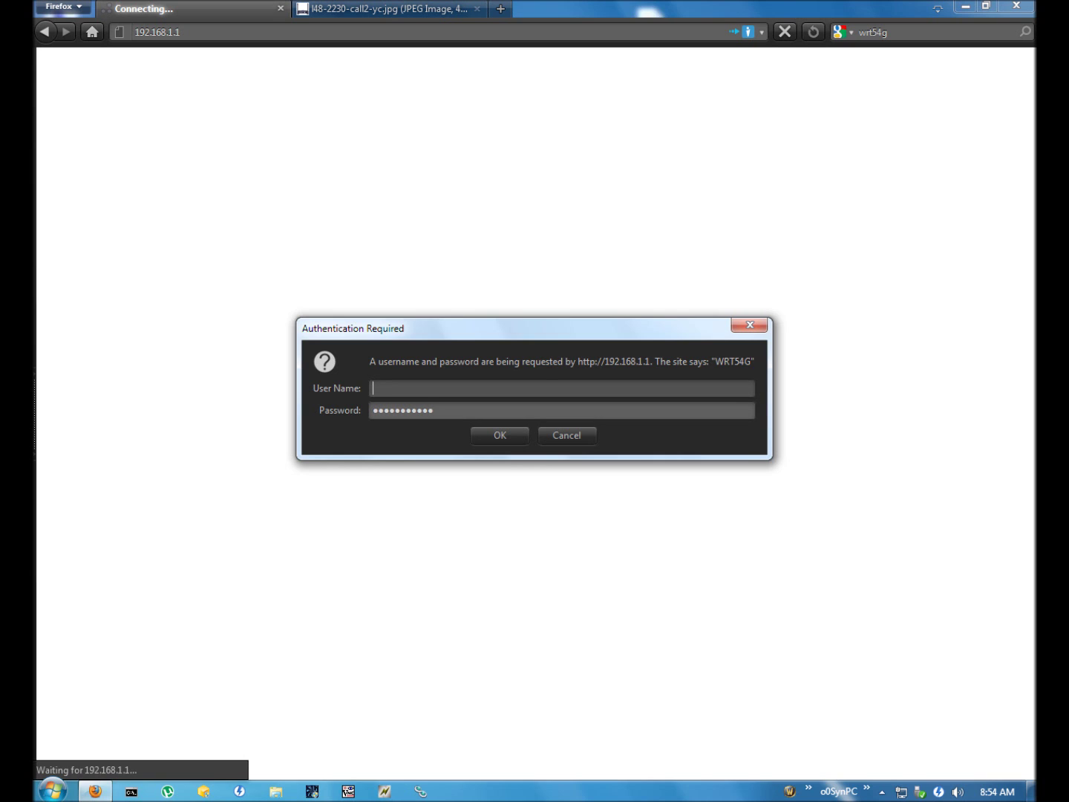
click(750, 323)
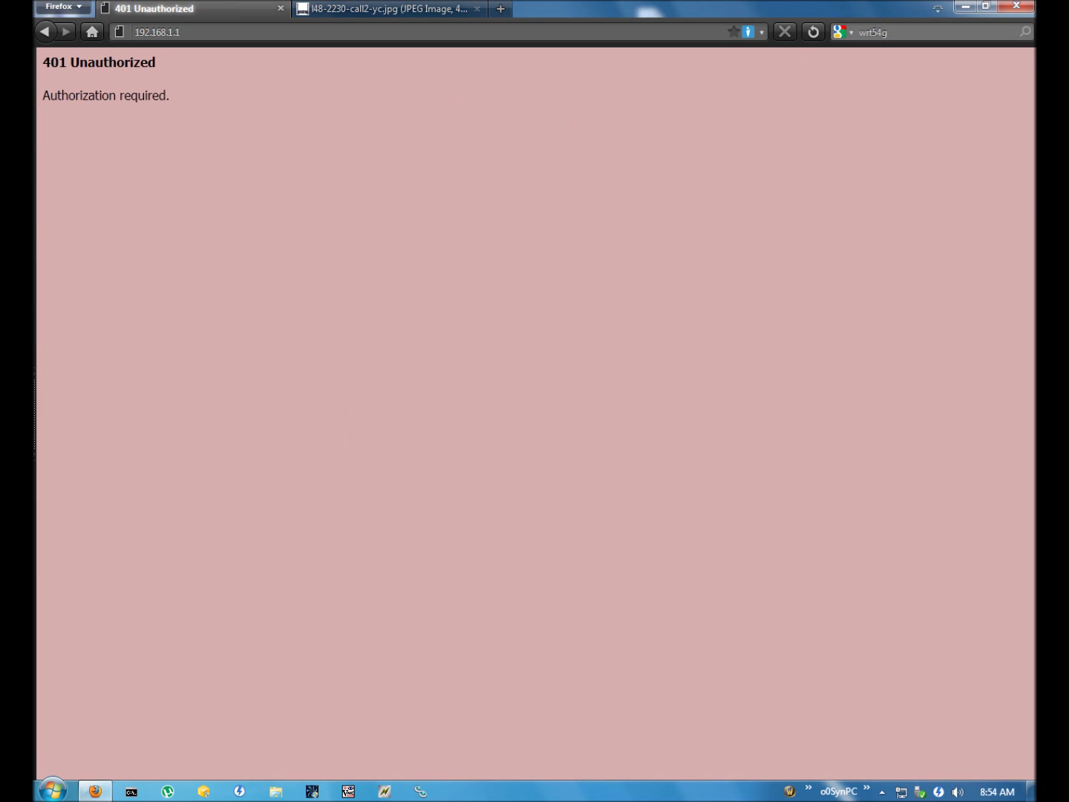
Extend the web search to 'wrt54g defualt password'.
click(895, 32)
click(888, 32)
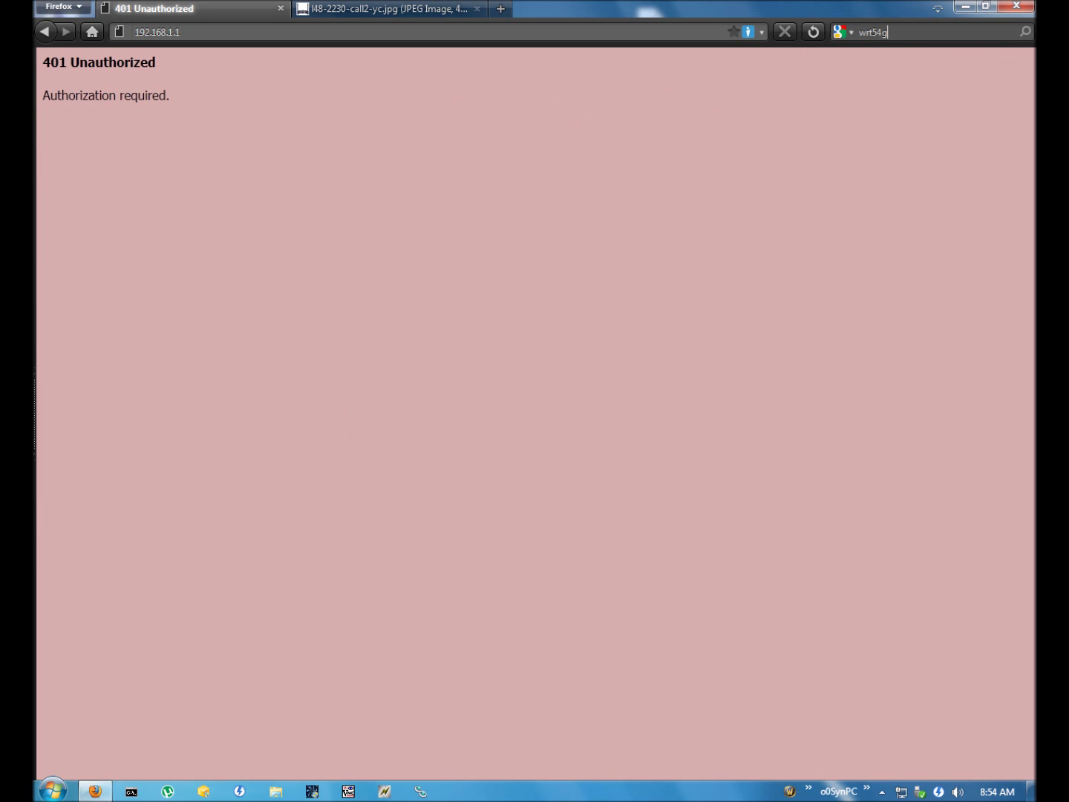
key(Down)
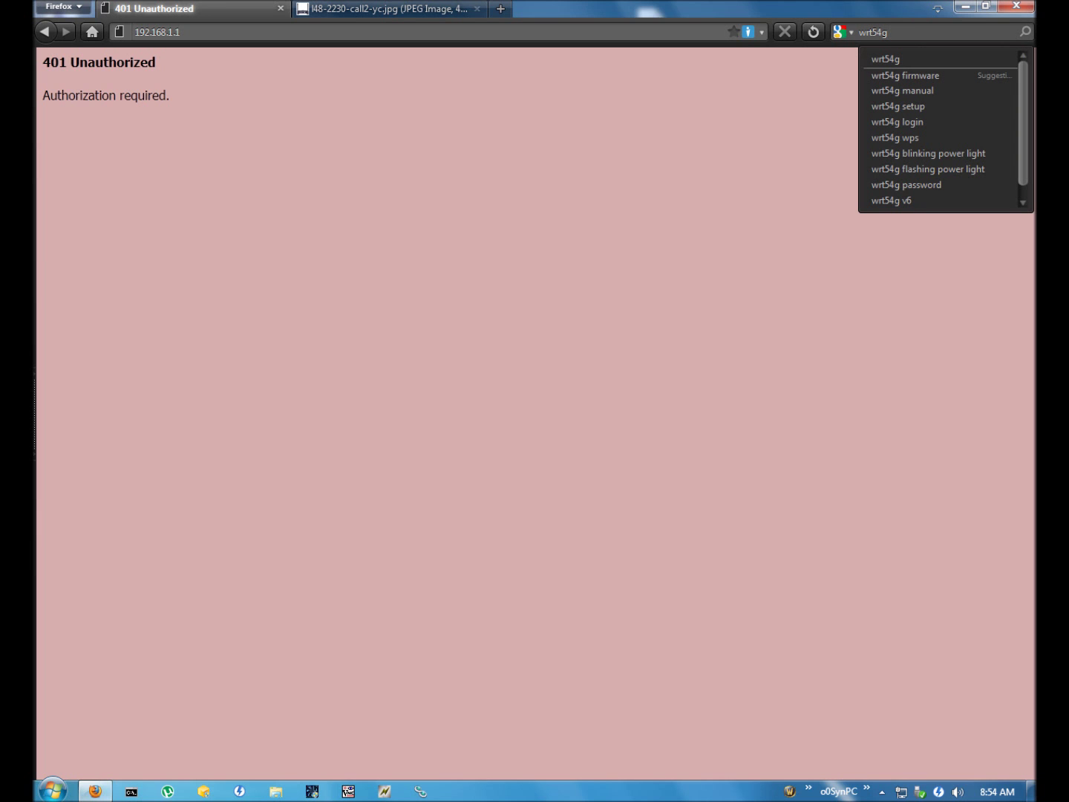
text(defualt password)
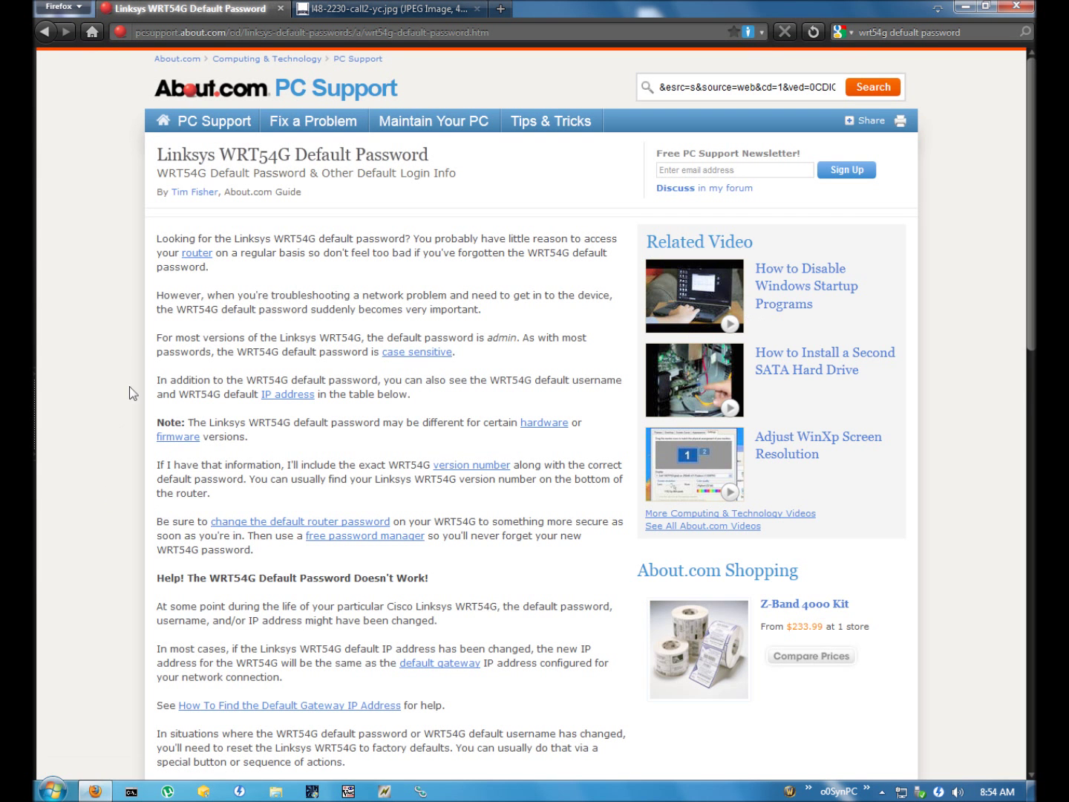
Find the default username [none] and password in About.com's table, then switch to the router photo tab.
scroll(143, 340, down, 10)
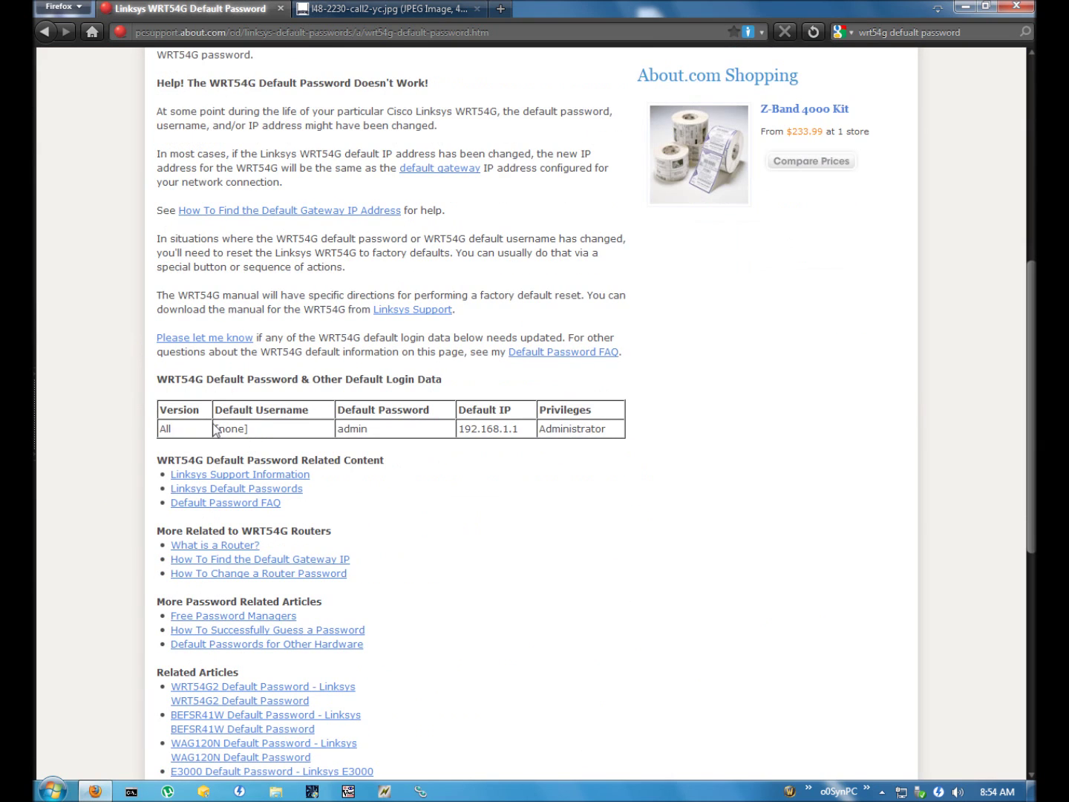
drag(214, 429, 257, 437)
click(271, 435)
drag(336, 430, 374, 432)
click(415, 465)
click(357, 8)
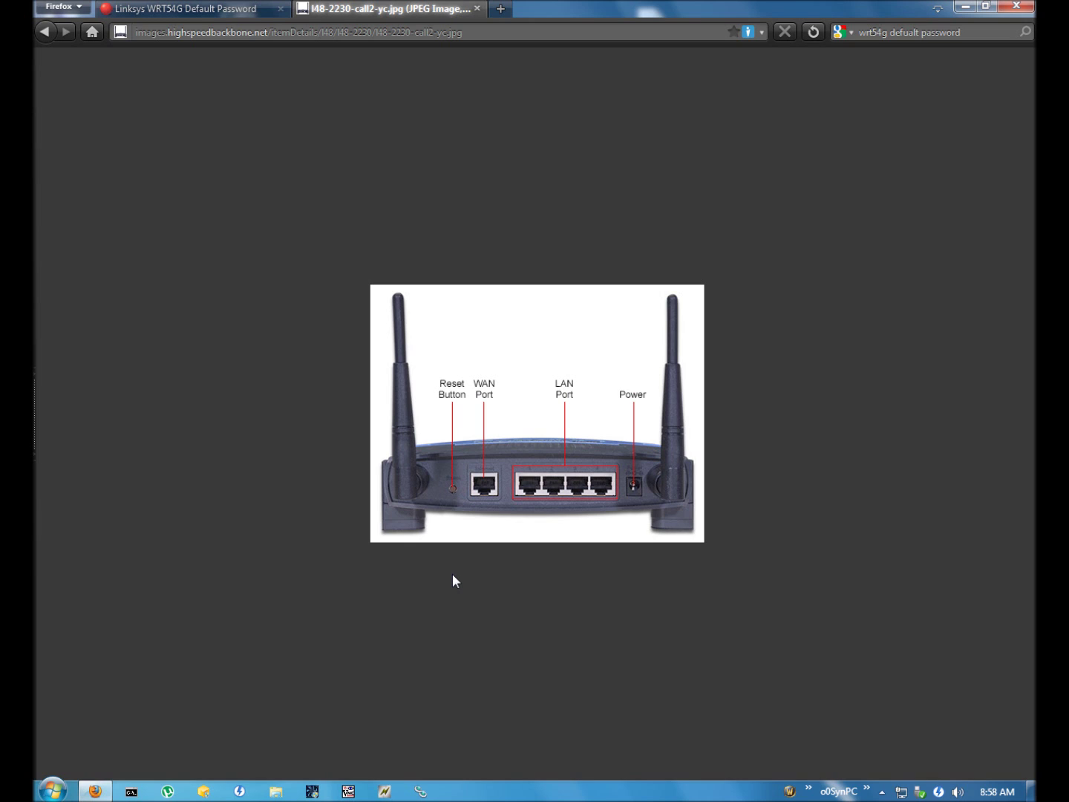
Change the Google search to 'wrt54g reset button location' and view its image results.
click(918, 32)
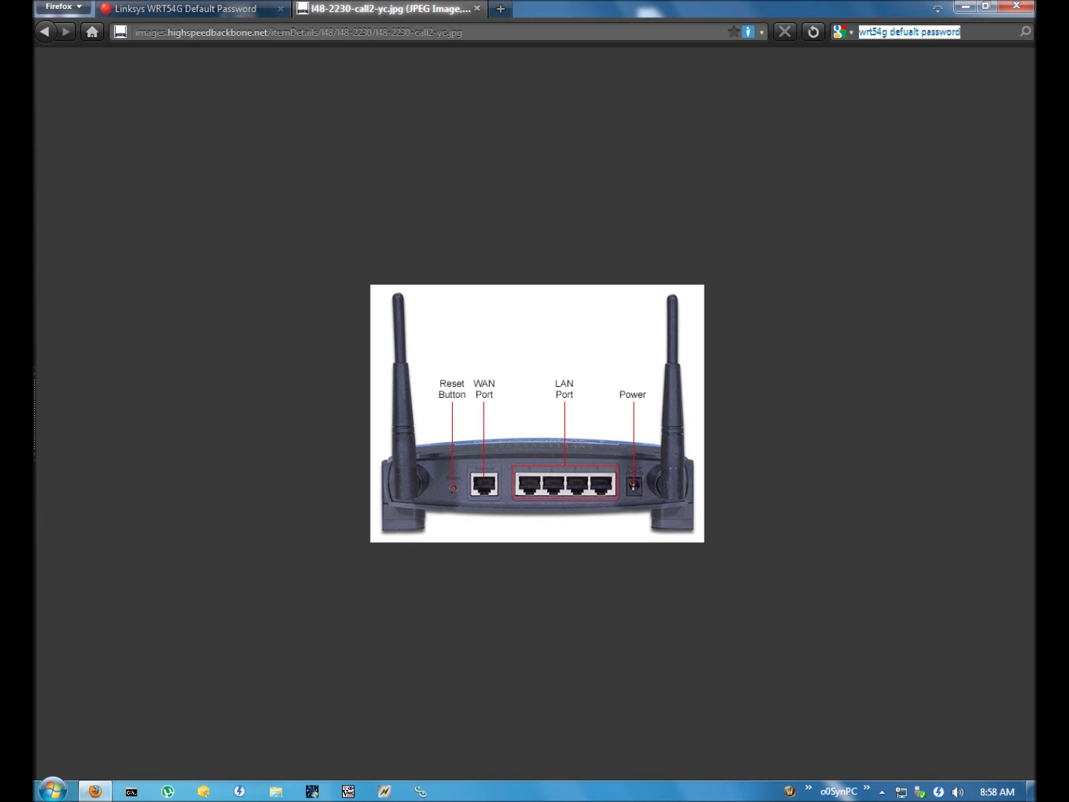
drag(889, 32, 960, 32)
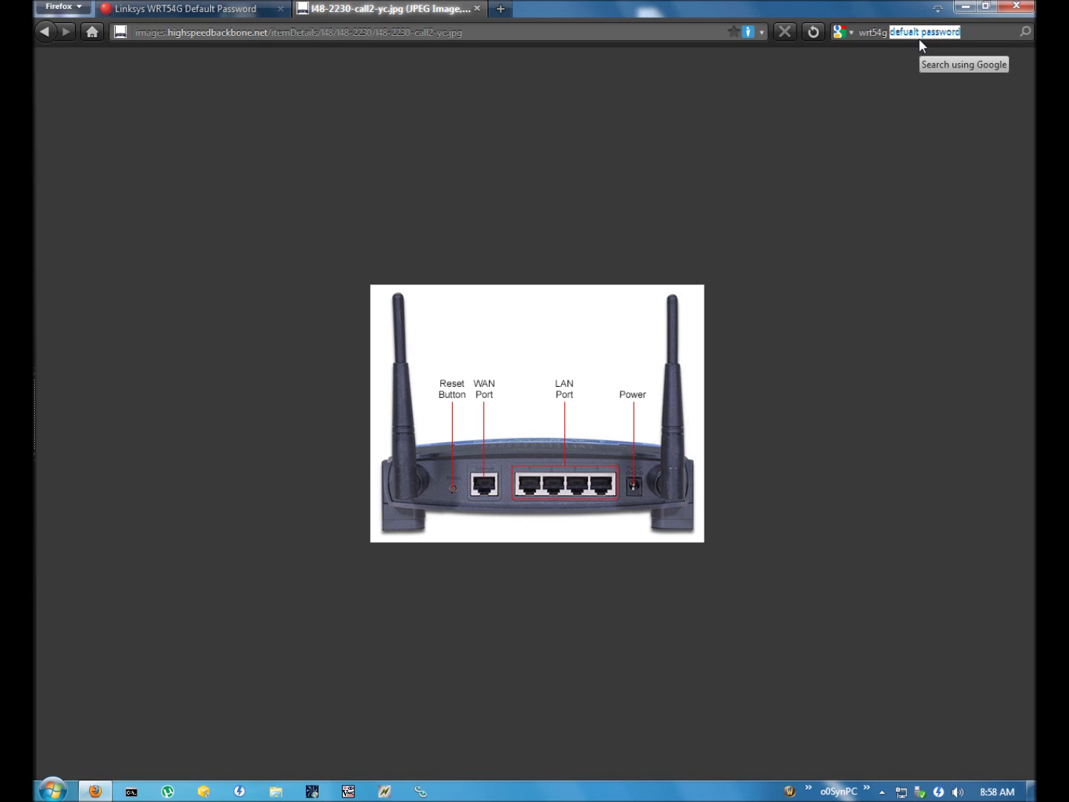
text(reset)
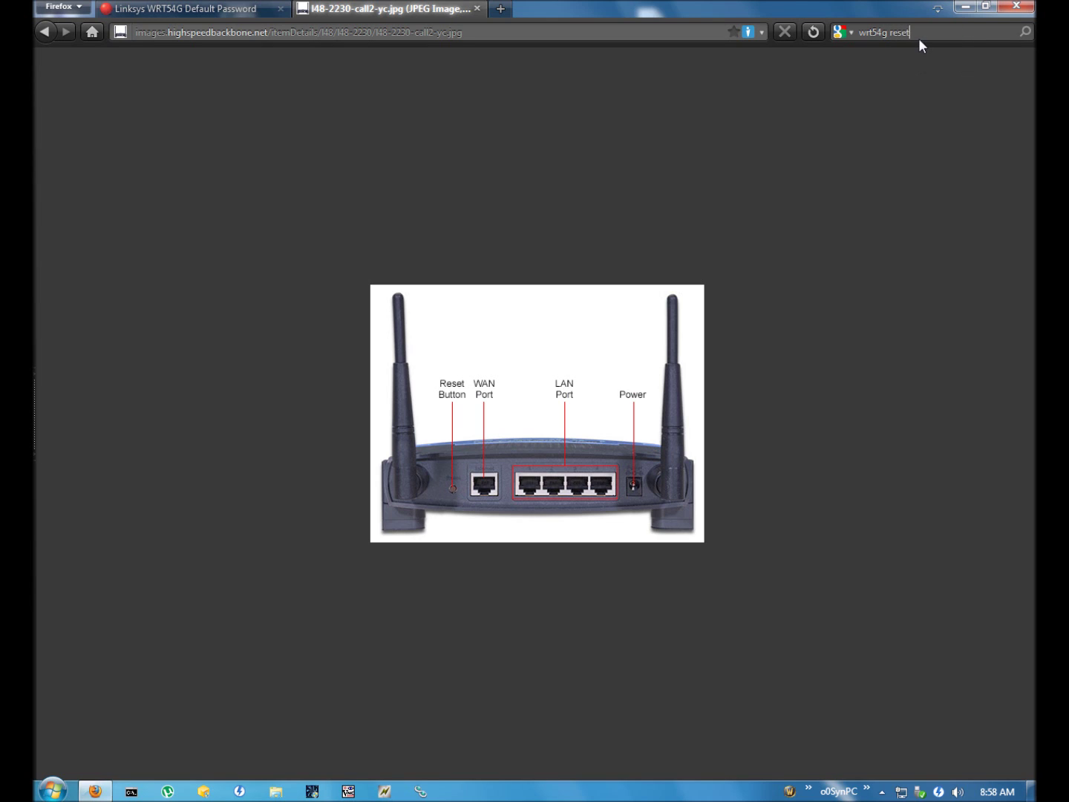
text( button location)
key(Return)
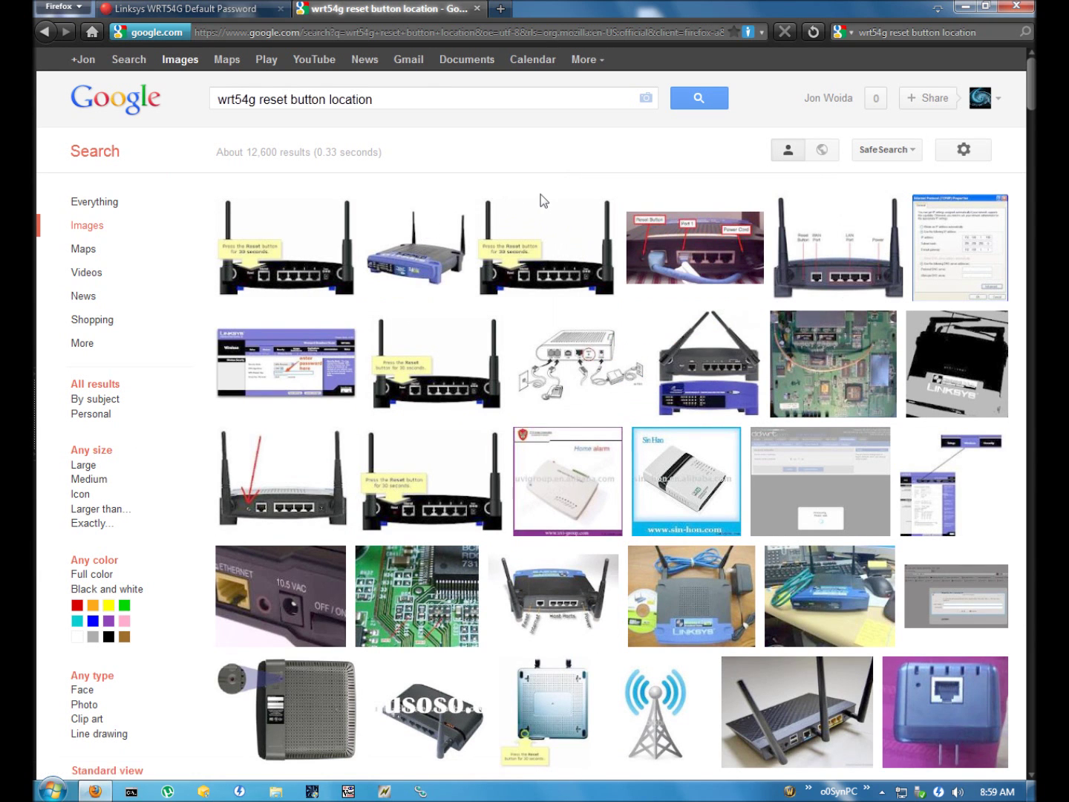
mouse_move(606, 234)
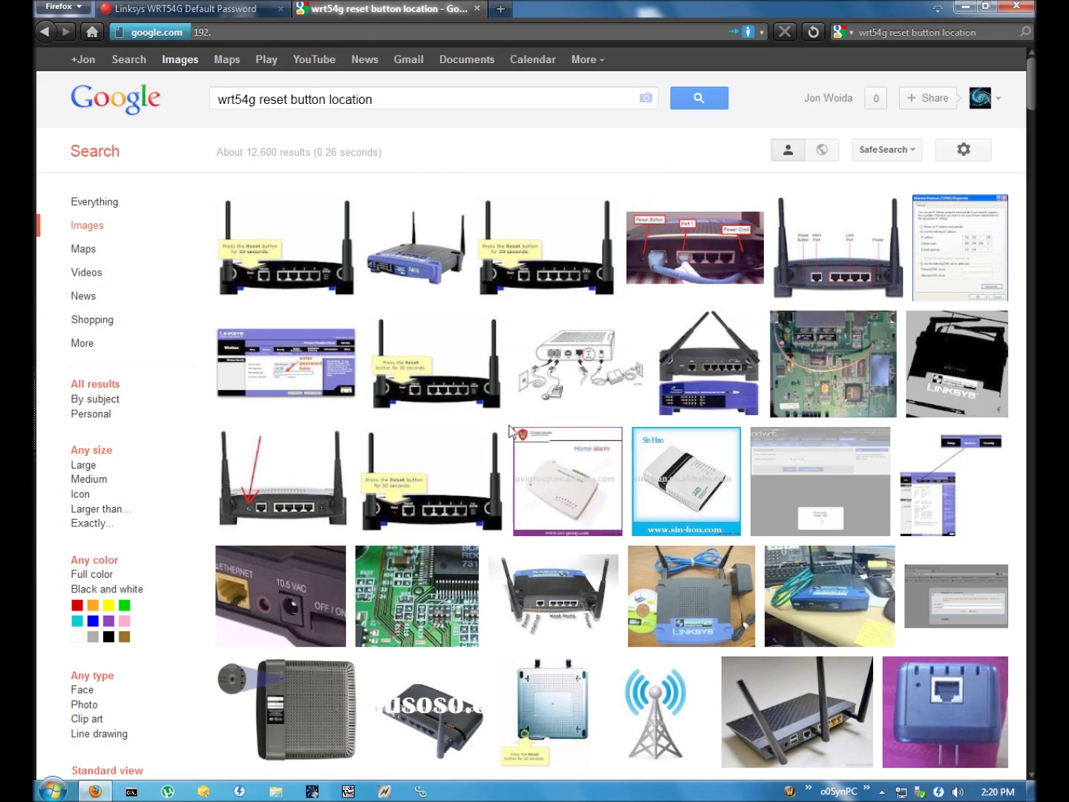
Go to 192.168.1.1 and confirm the router login to reach the Basic Setup page.
key(ctrl+l)
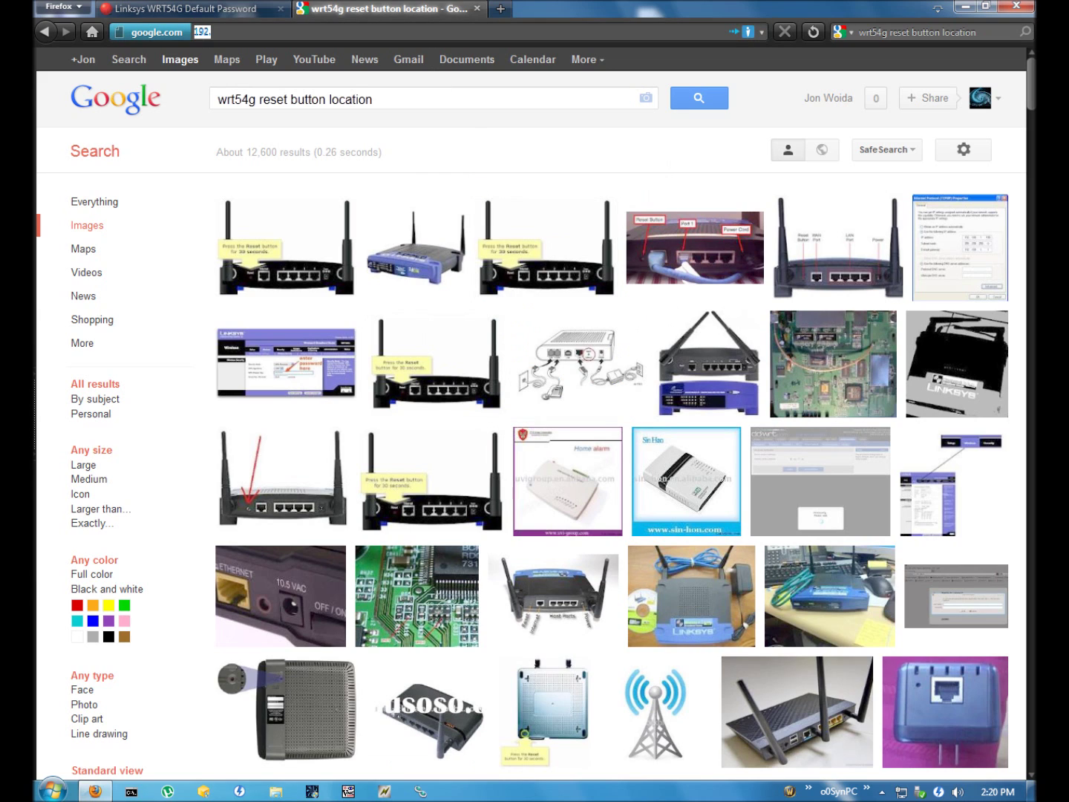
click(212, 32)
text(168)
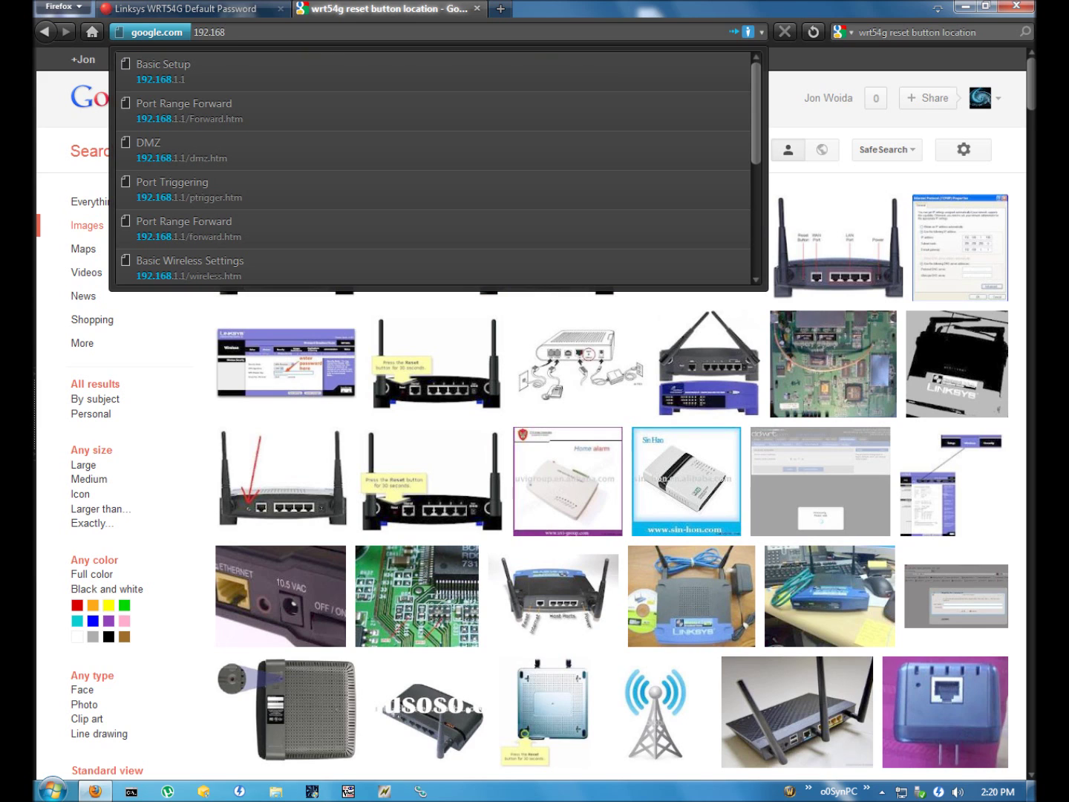
text(.1.1)
key(Return)
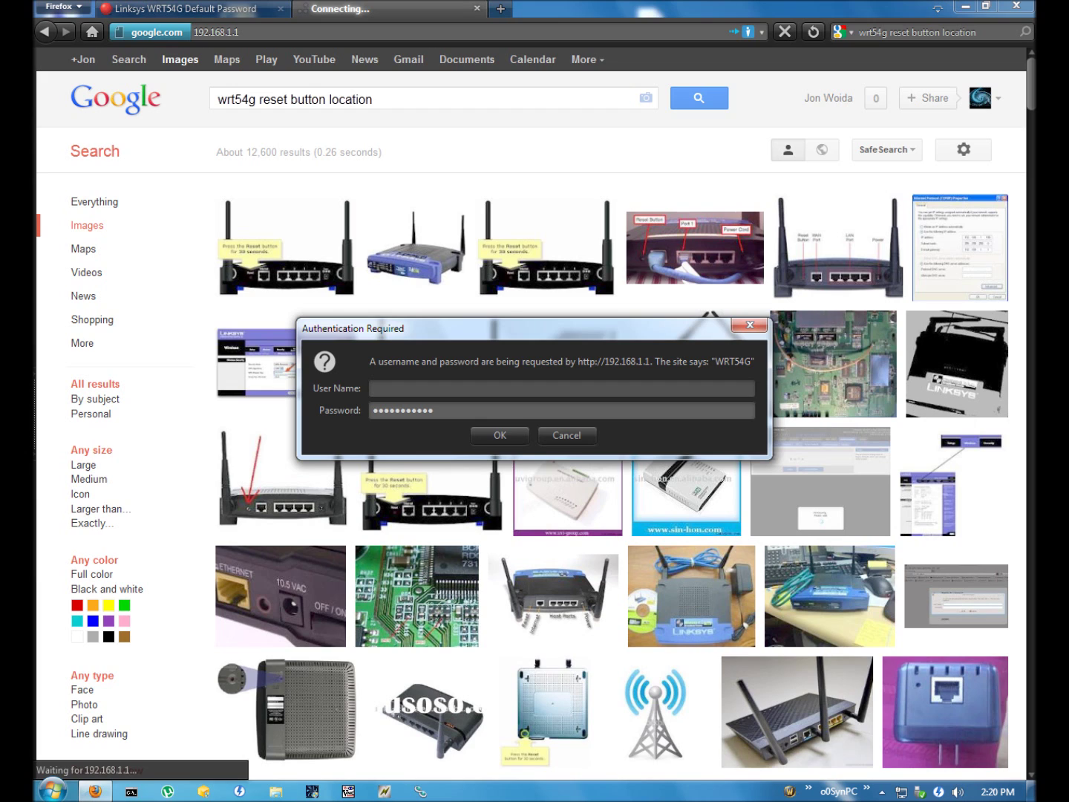
click(493, 435)
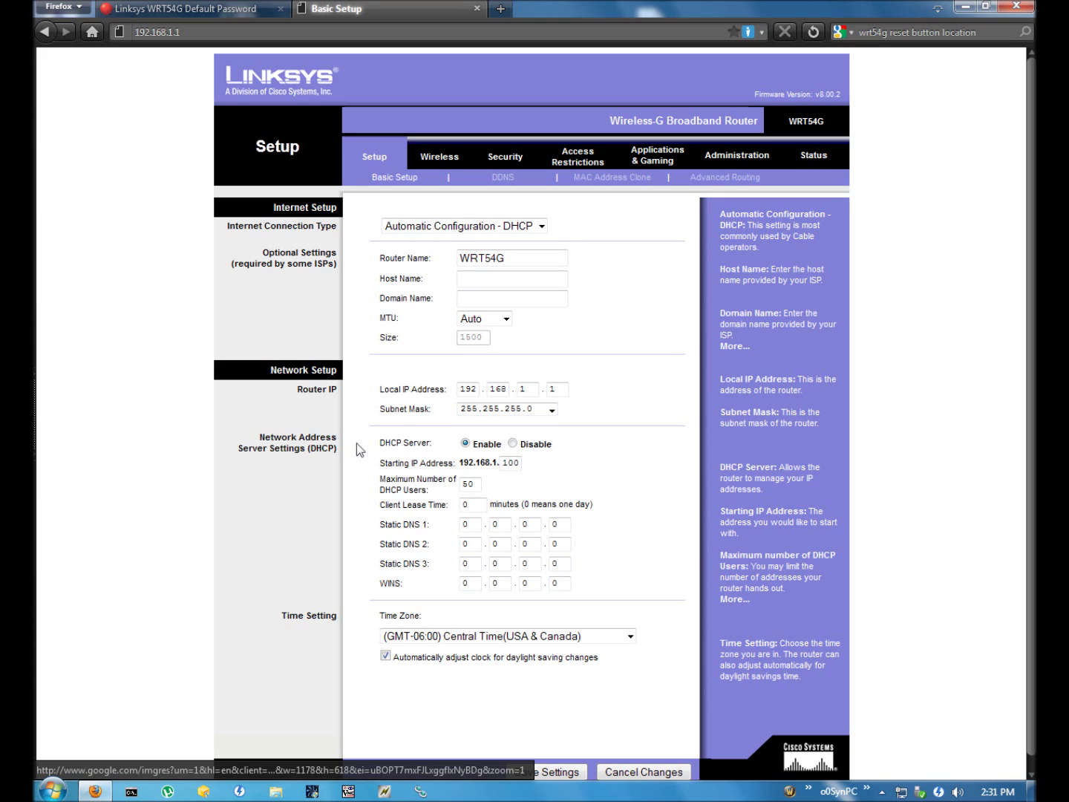
Open Port Range Forward, showing existing rules such as mstsc 3389 and Tightvnc 59001.
click(657, 156)
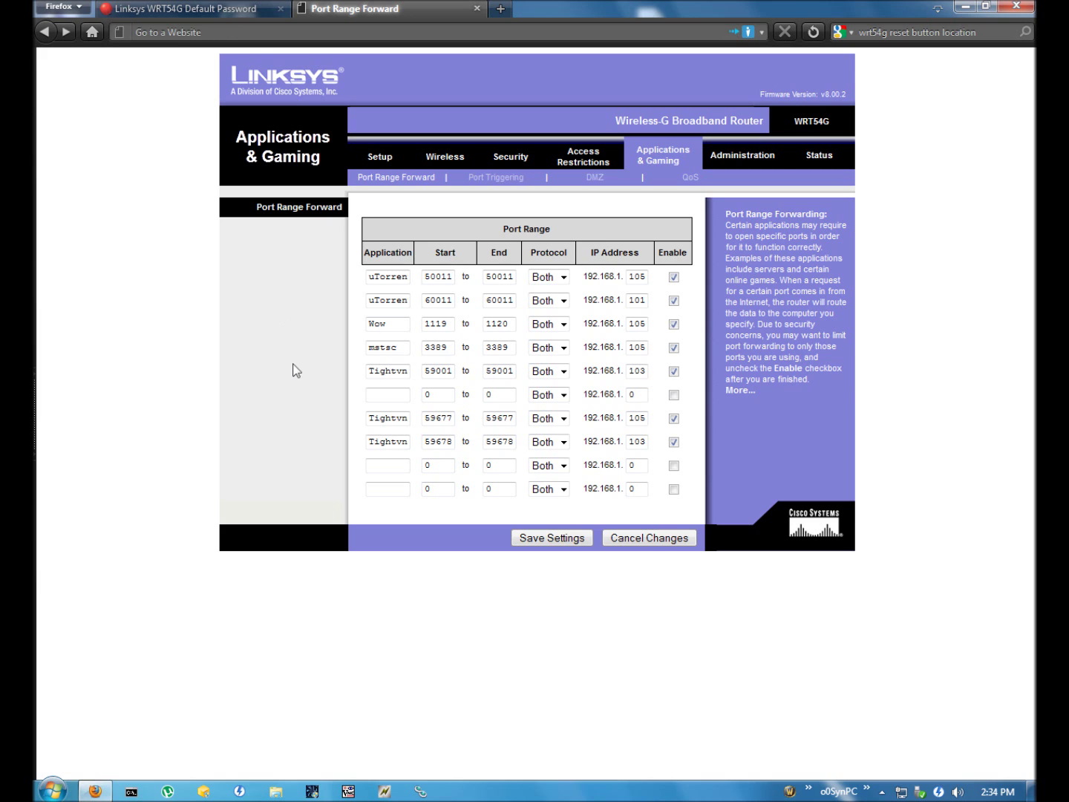
key(ctrl+l)
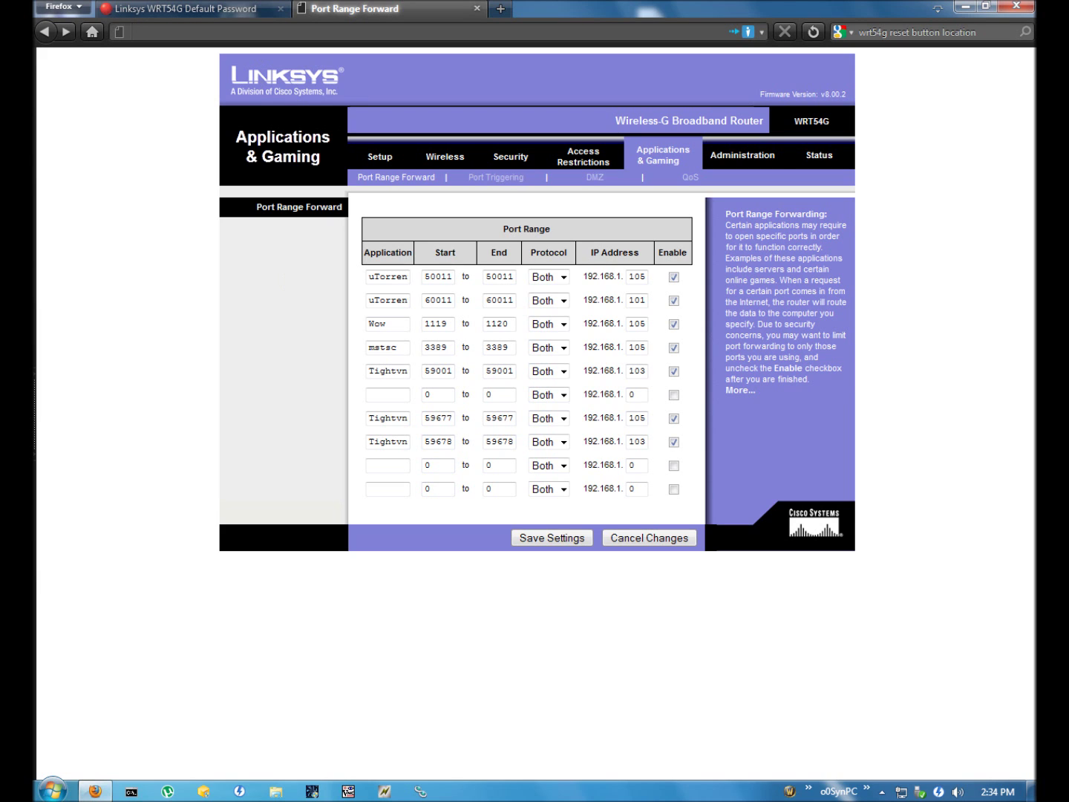
Load screenshots.portforward.com and open its Linksys models list, scrolled to the W models.
text(screen)
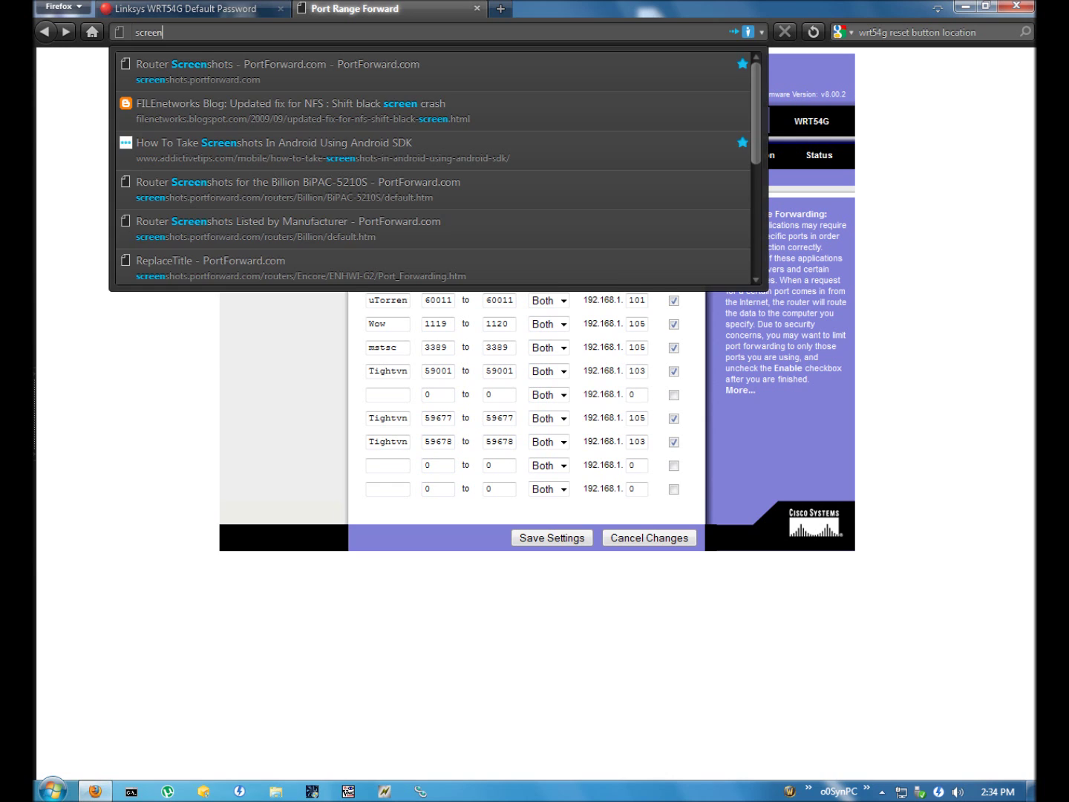
click(192, 322)
key(ctrl+l)
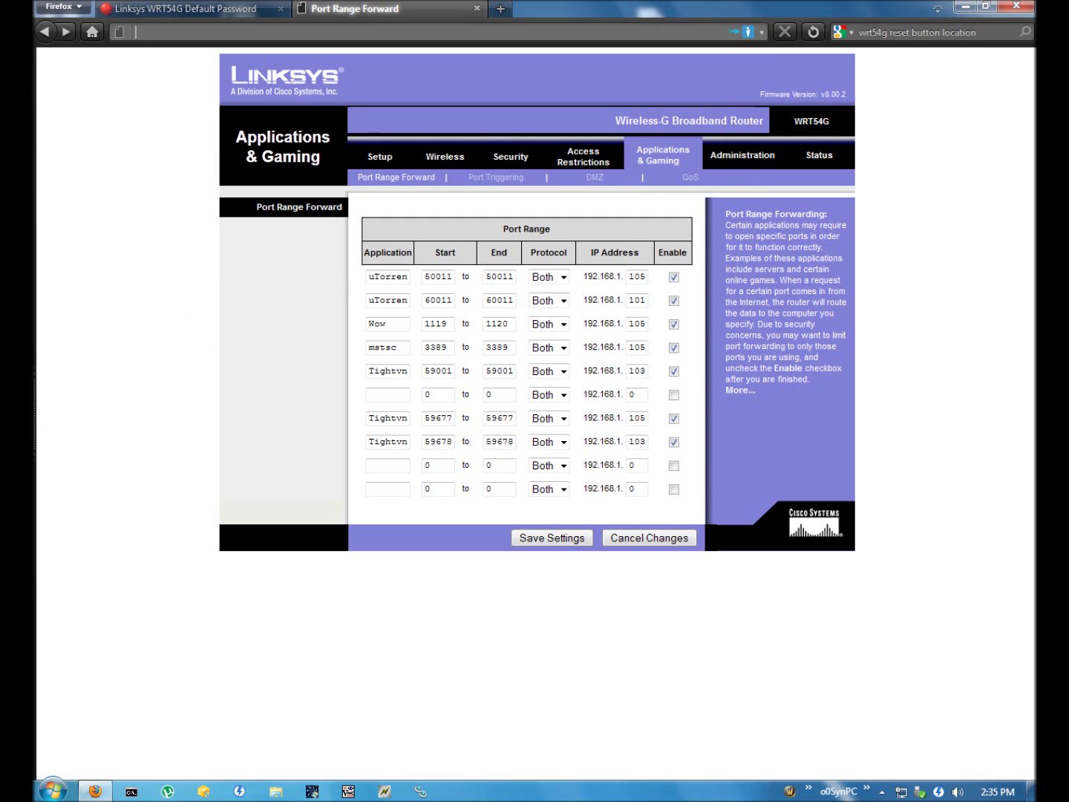
text(scree)
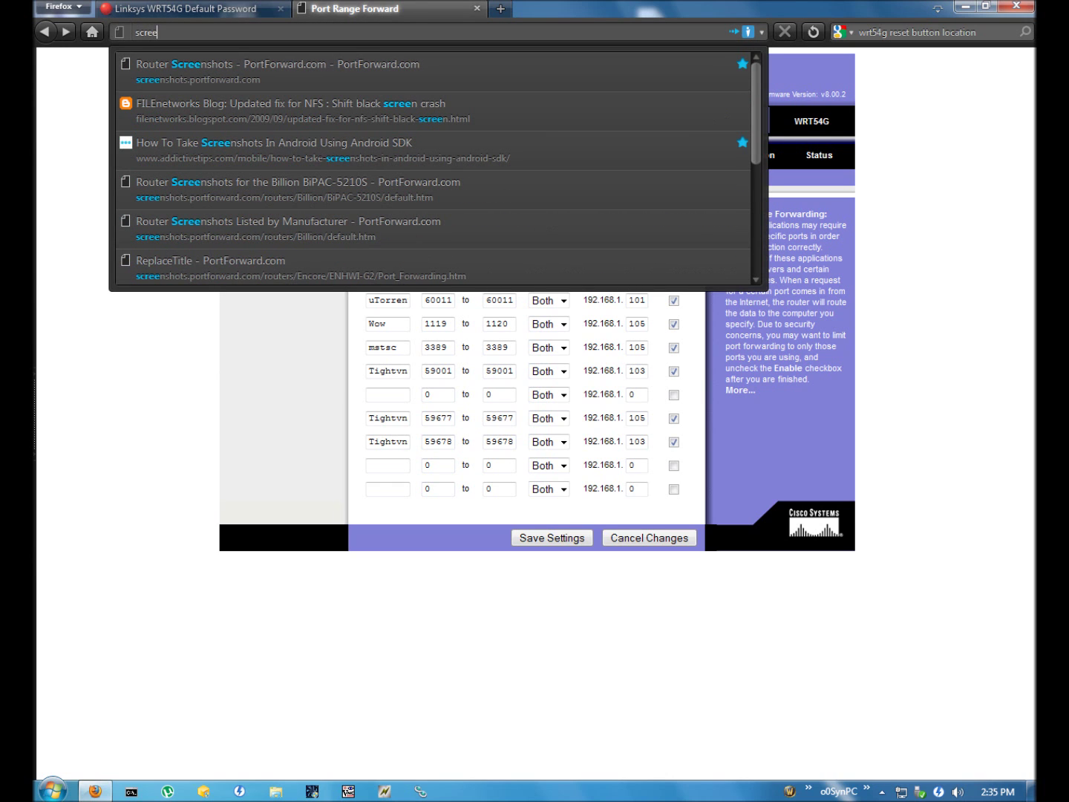
key(Down)
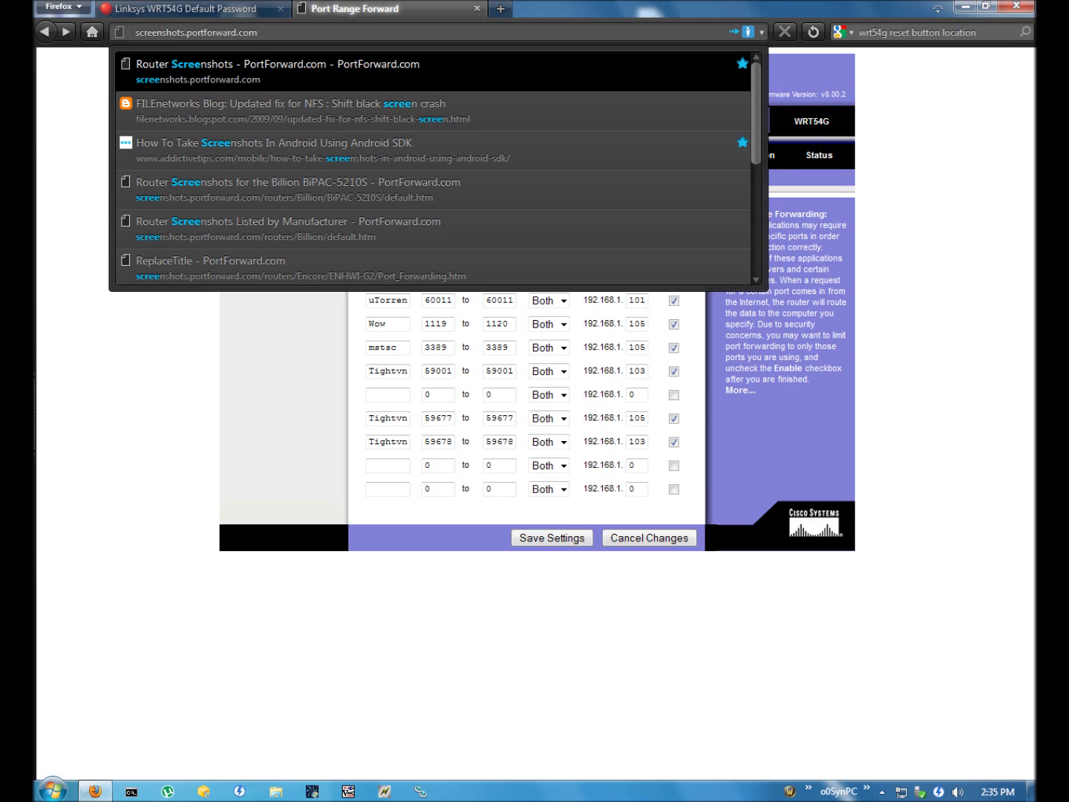
key(Return)
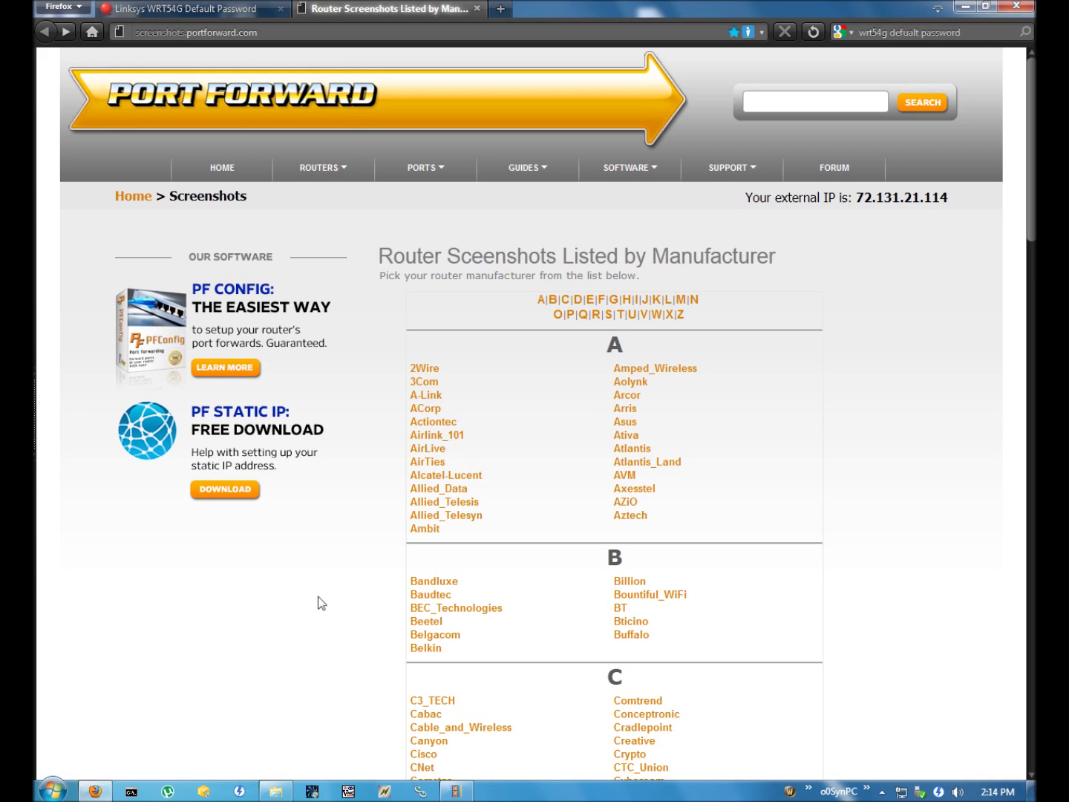
scroll(320, 603, down, 10)
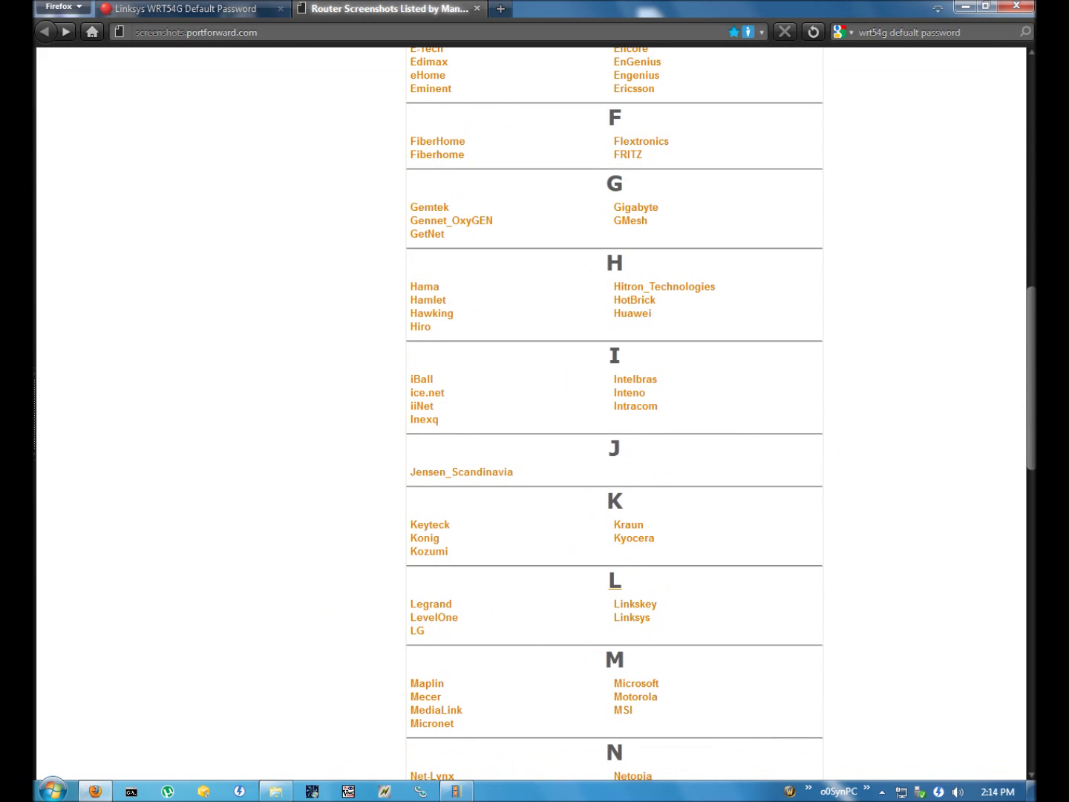
click(632, 617)
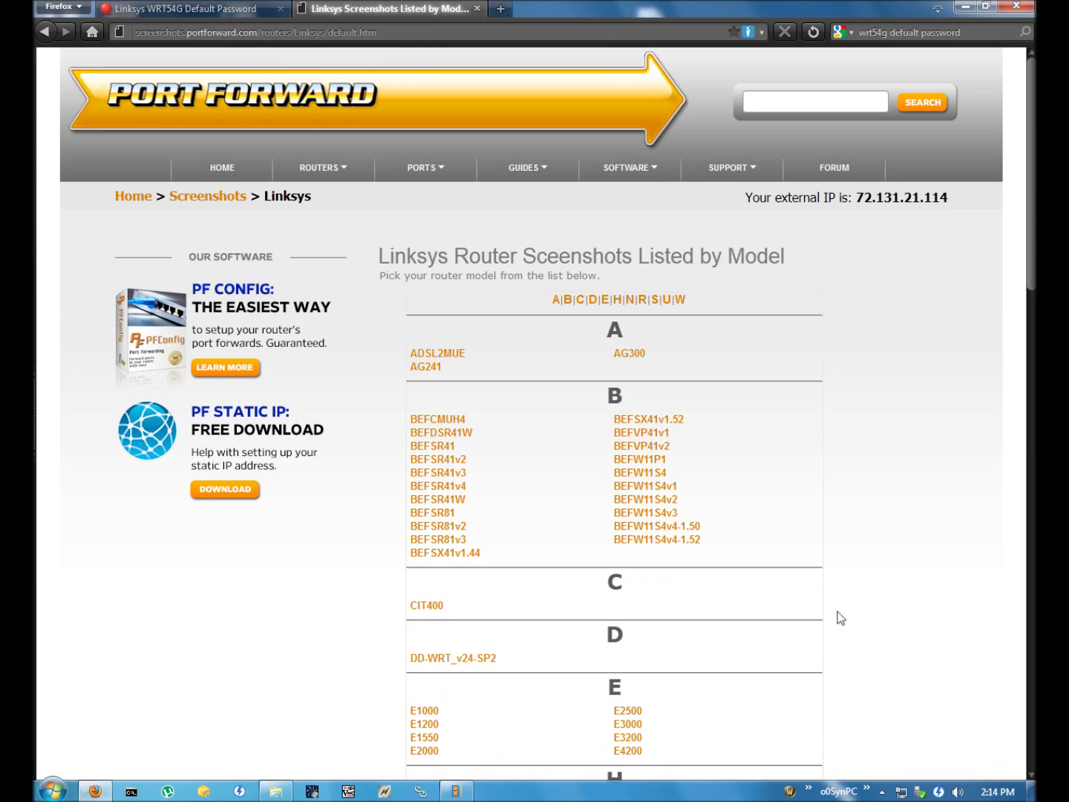
scroll(838, 616, down, 15)
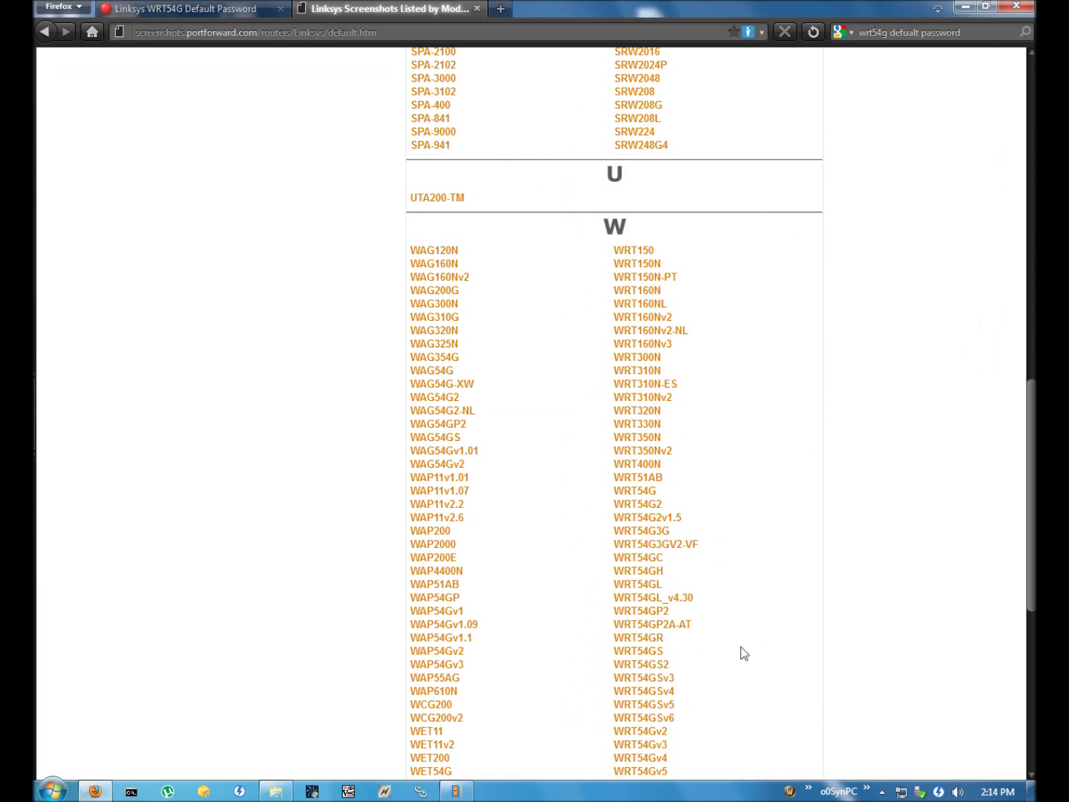
Open the WRT54GS screenshots and view its Port Range Forward example table.
click(643, 651)
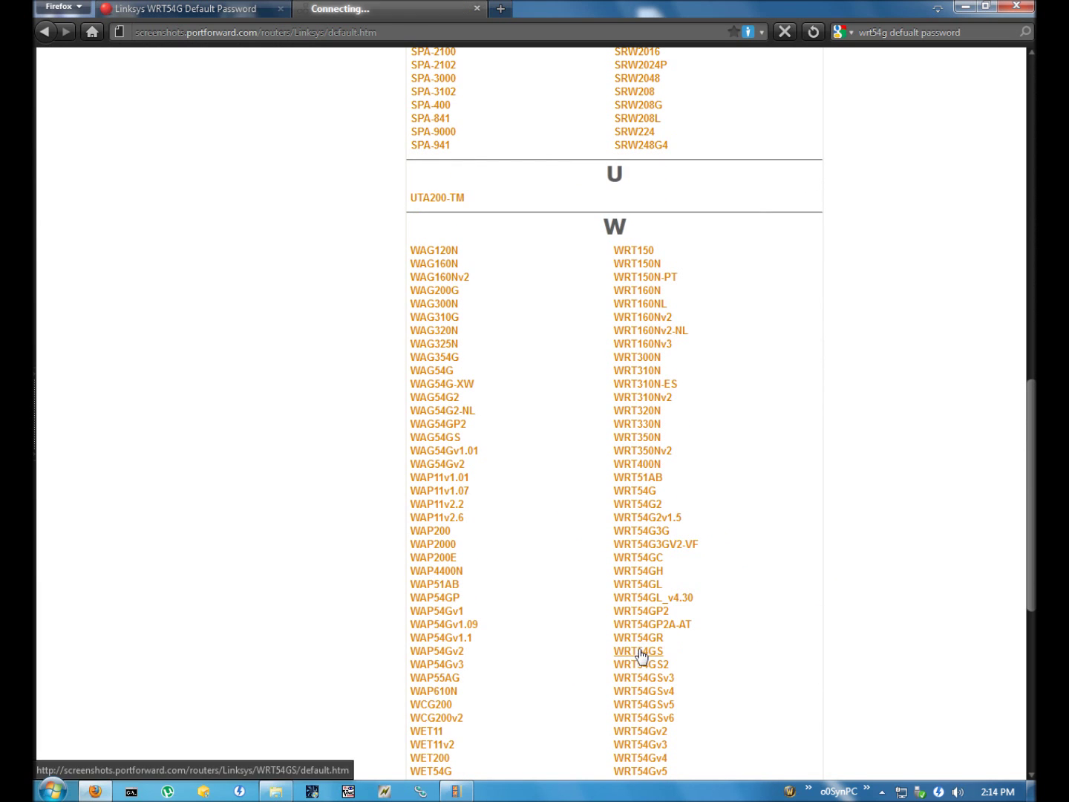
scroll(651, 619, down, 12)
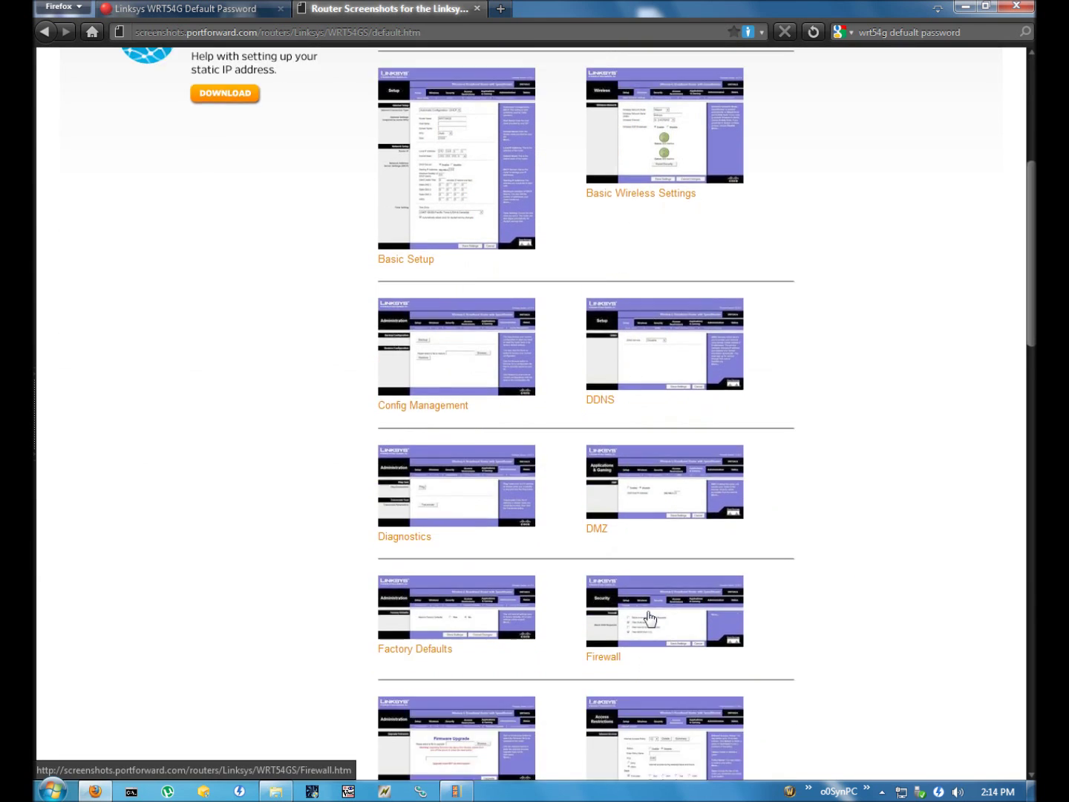
scroll(651, 619, down, 7)
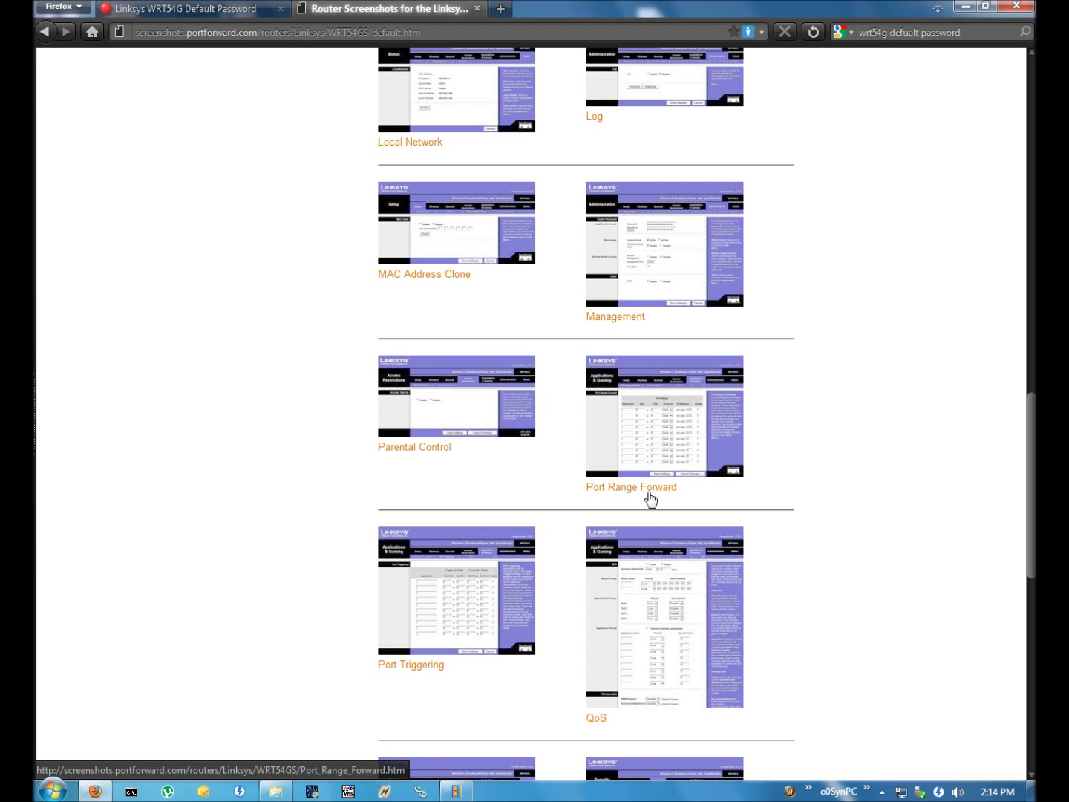
click(688, 429)
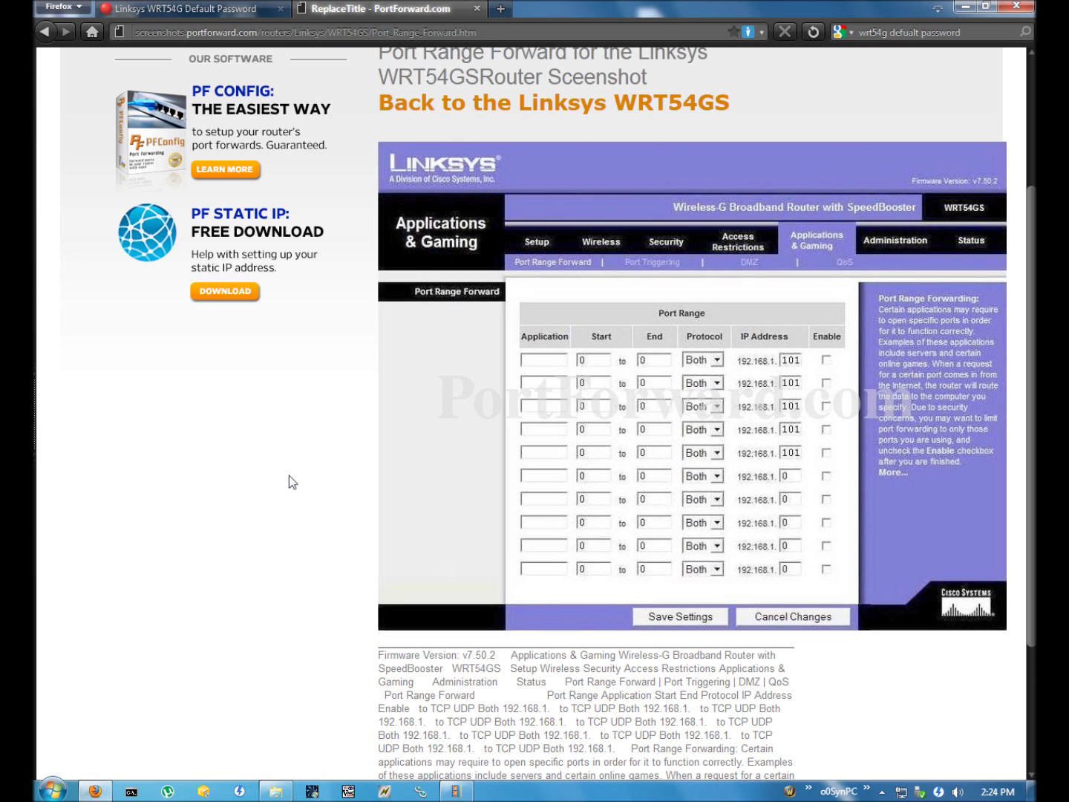
Log back in to the router at 192.168.1.1 and open its Port Range Forward page.
click(290, 32)
text(19)
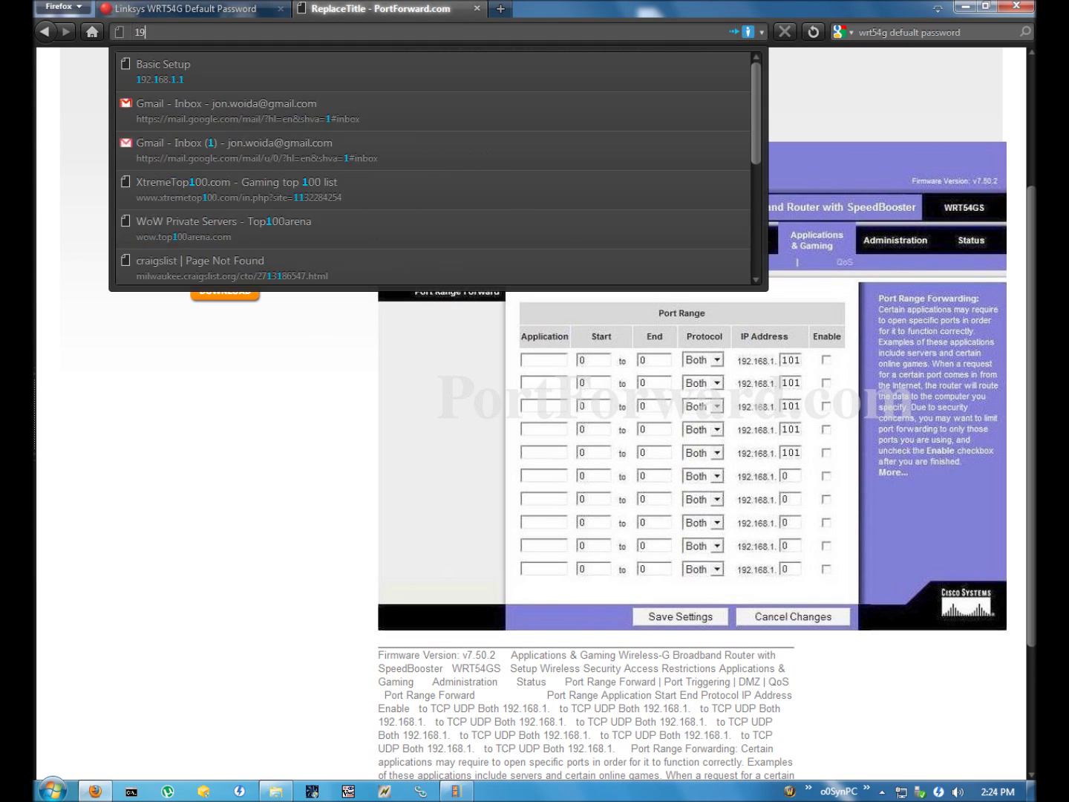
text(2.168)
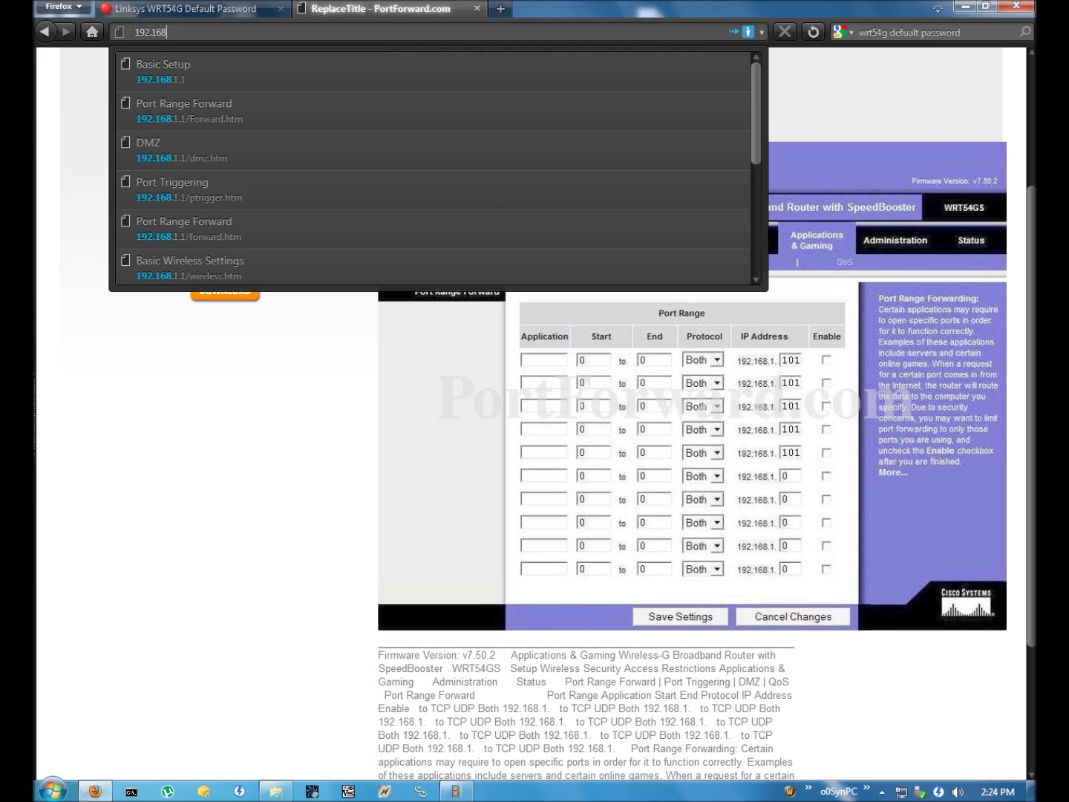
text(.1.1)
key(Return)
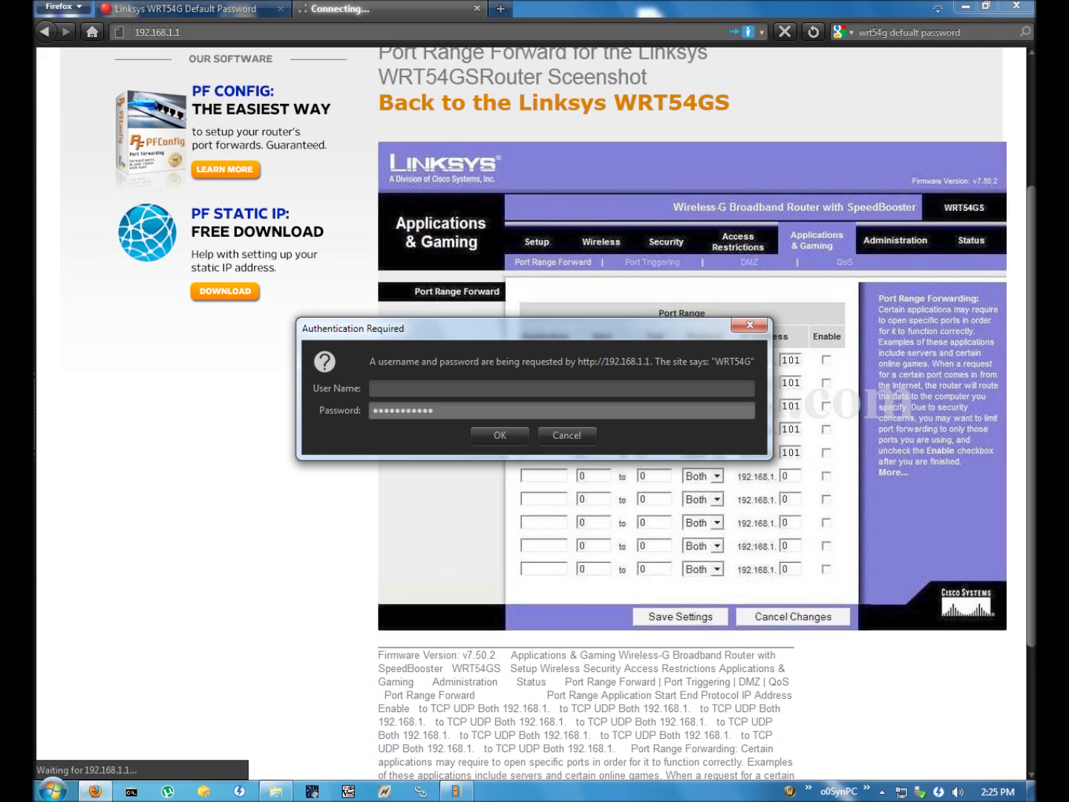
click(502, 433)
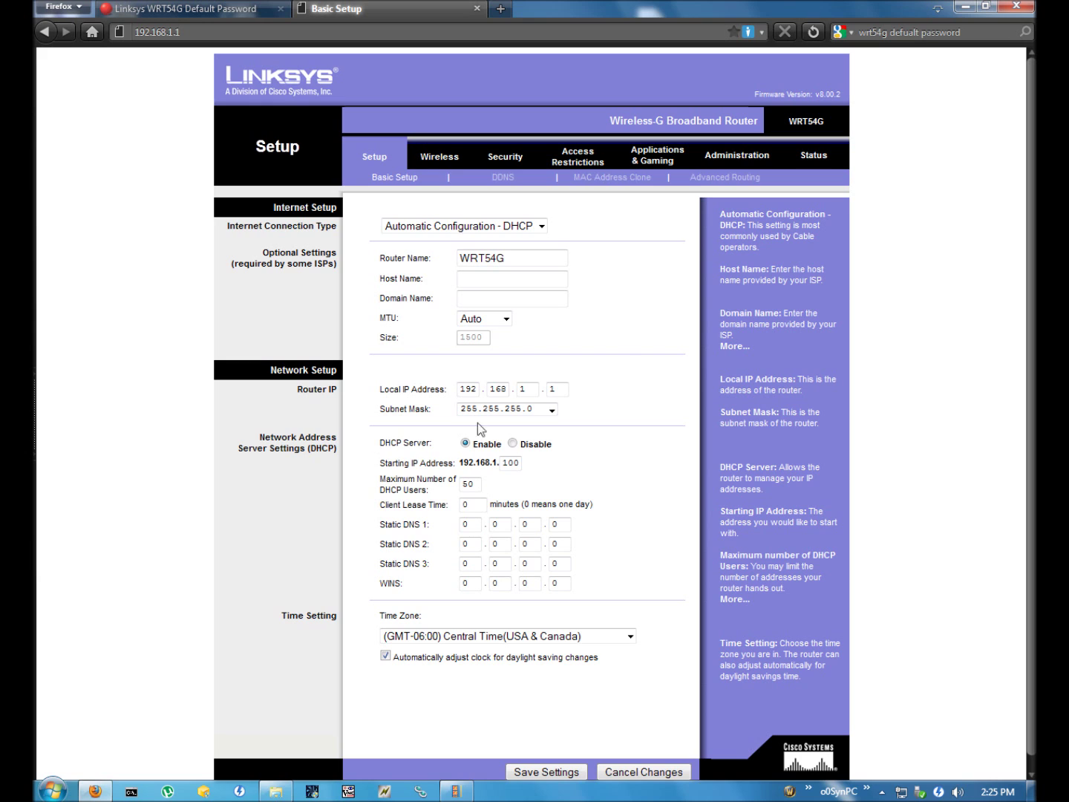
click(658, 161)
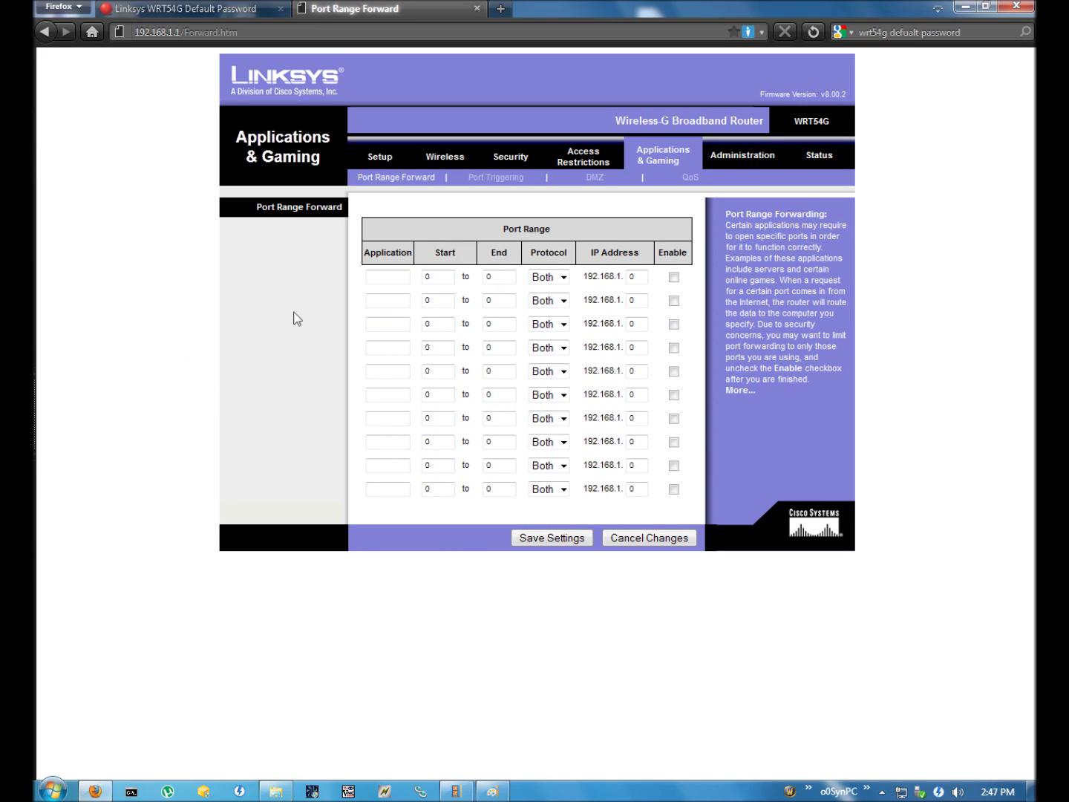
Fill the first rule with application TightVNC and start and end port 59677.
click(380, 274)
text(Tight)
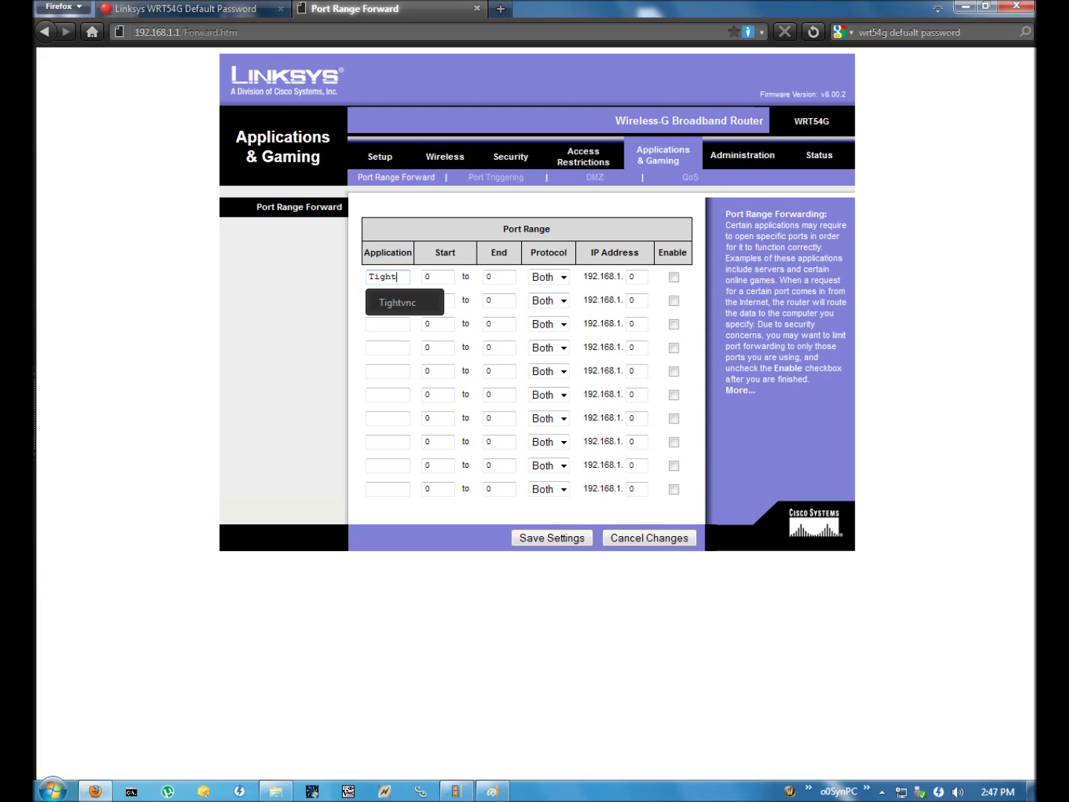
text(VNC)
click(298, 355)
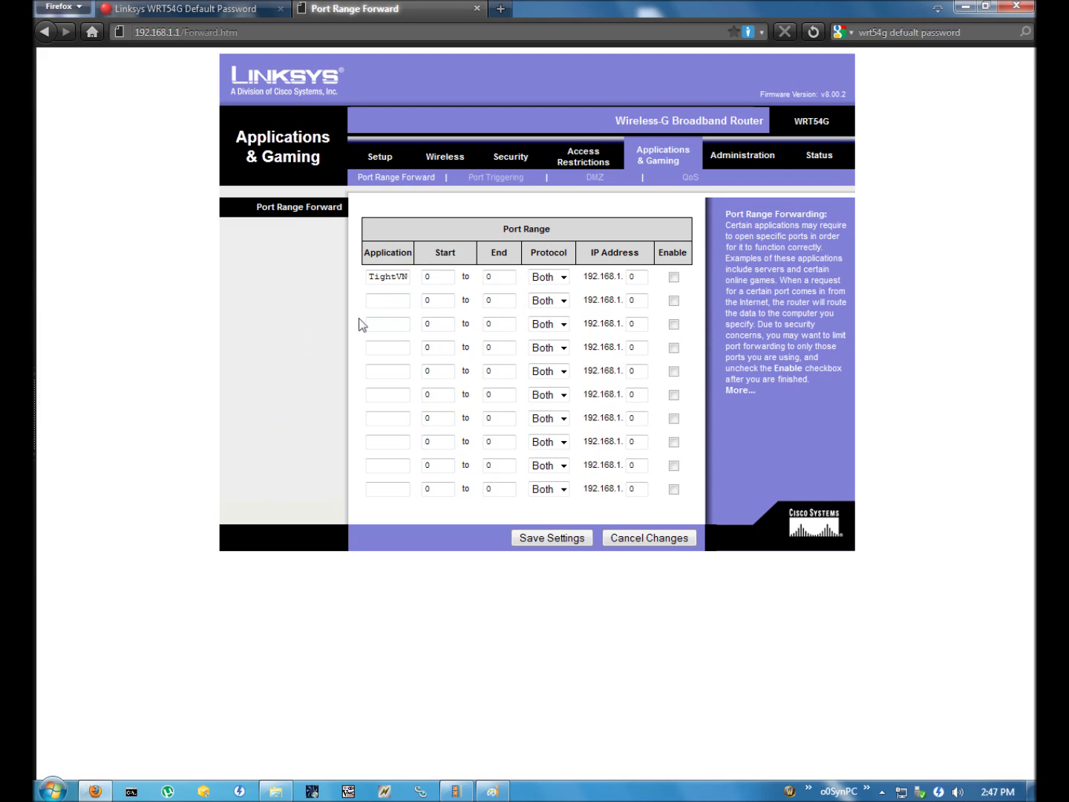
click(438, 277)
key(BackSpace)
text(59)
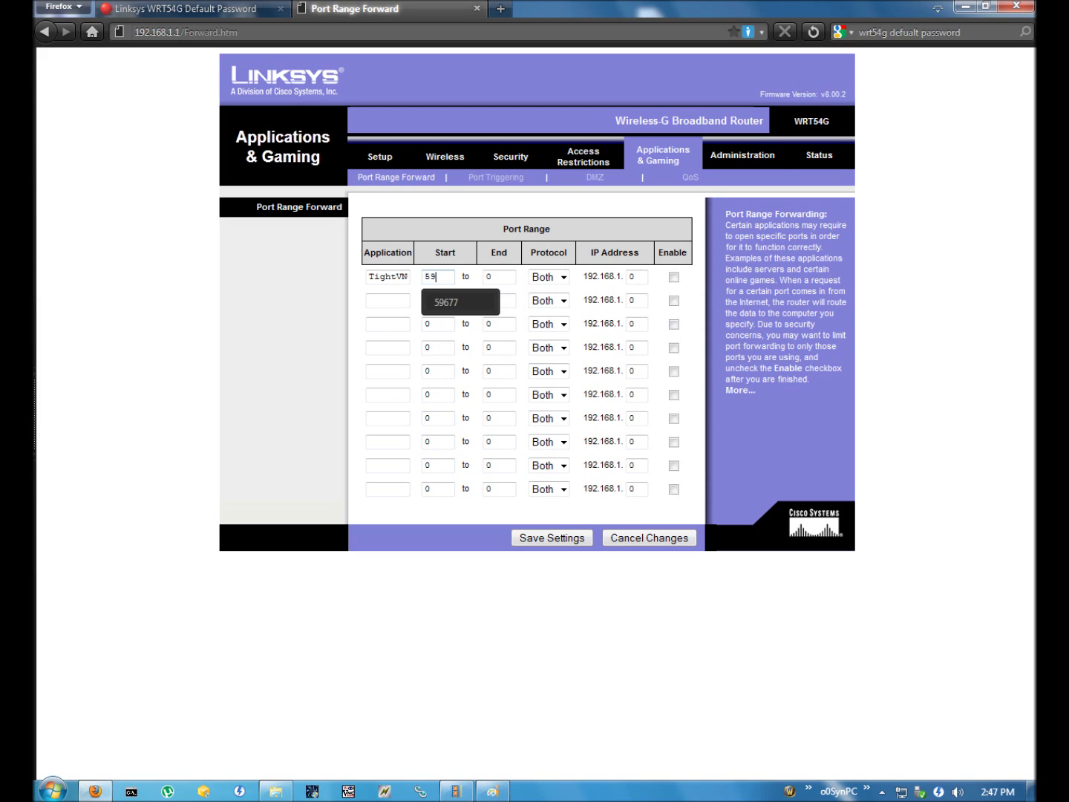
text(677)
key(Tab)
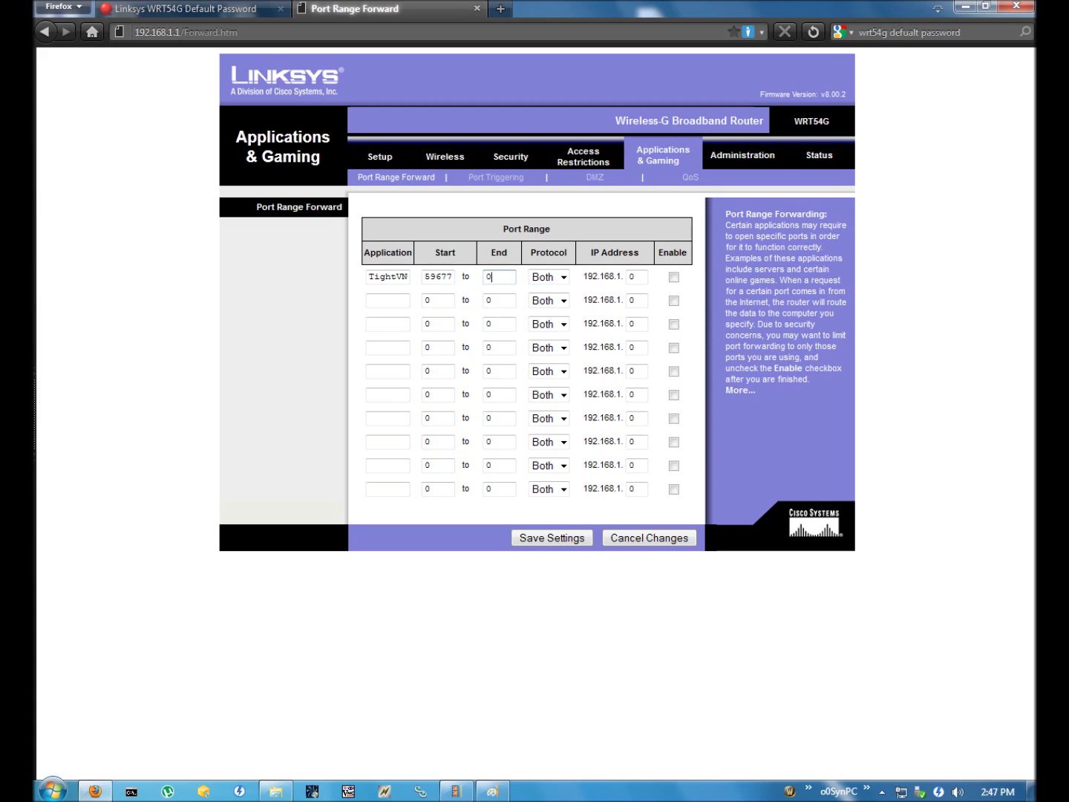
key(BackSpace)
text(59)
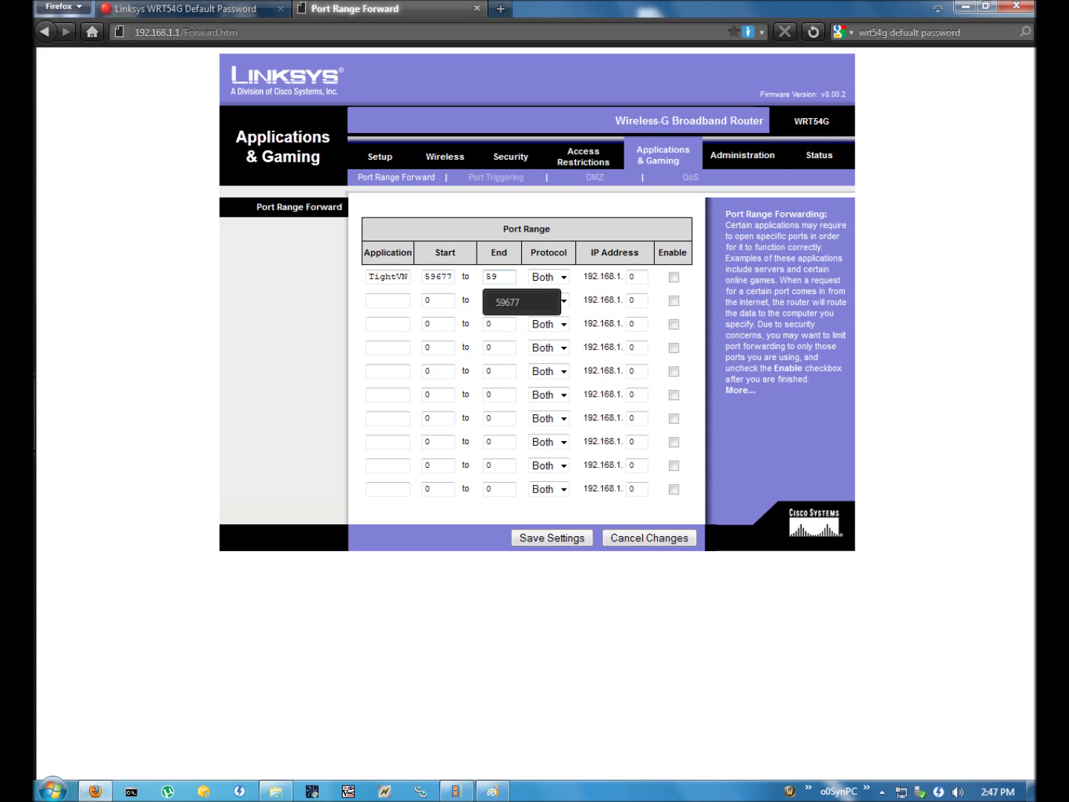
text(677)
click(564, 254)
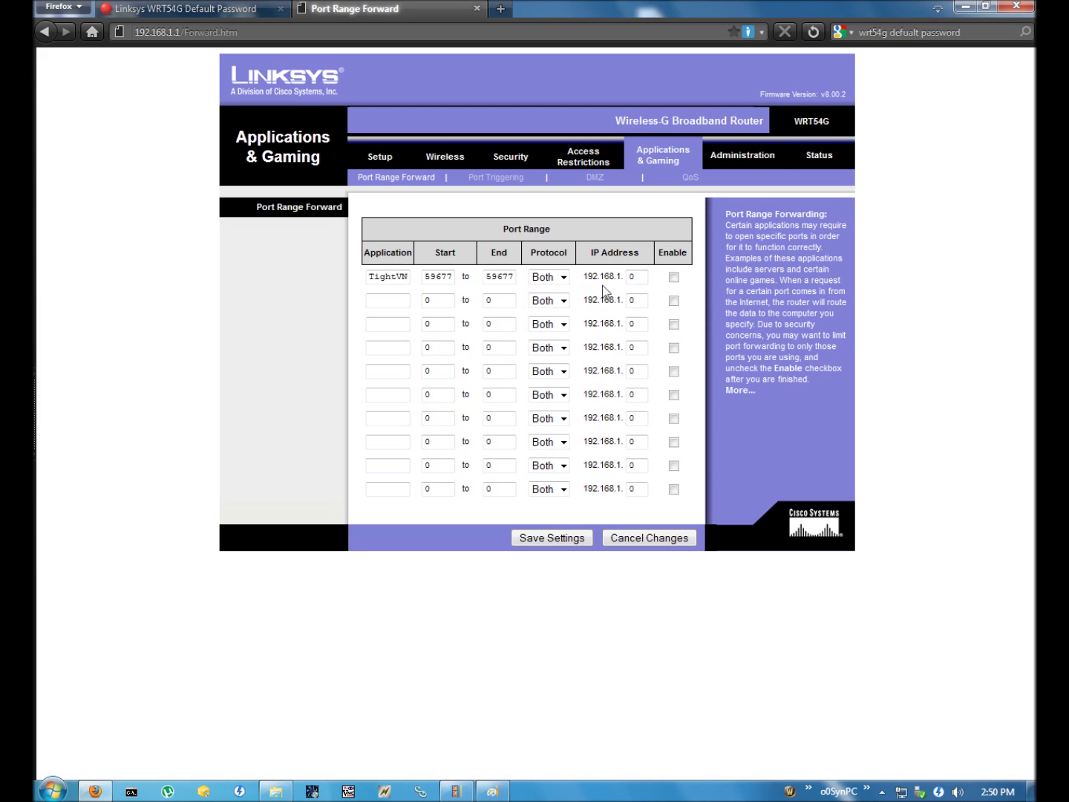
Run ipconfig in Command Prompt to confirm the PC's IPv4 address is 192.168.1.105.
click(52, 790)
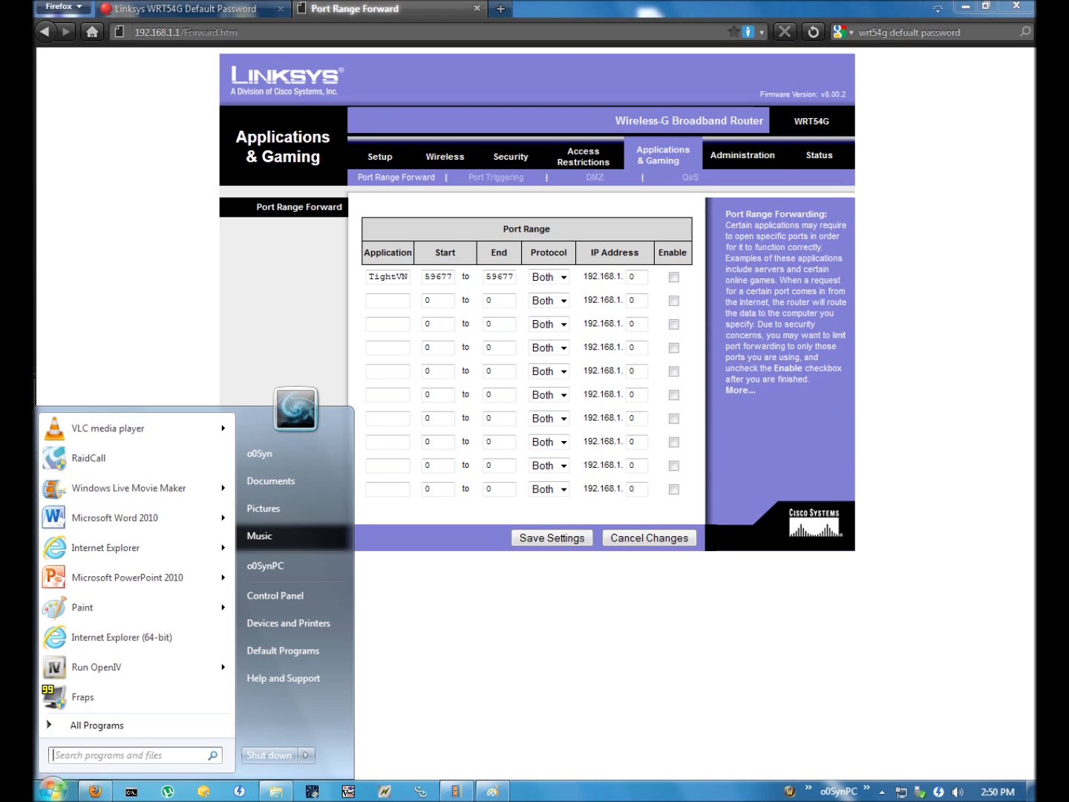
text(cmd)
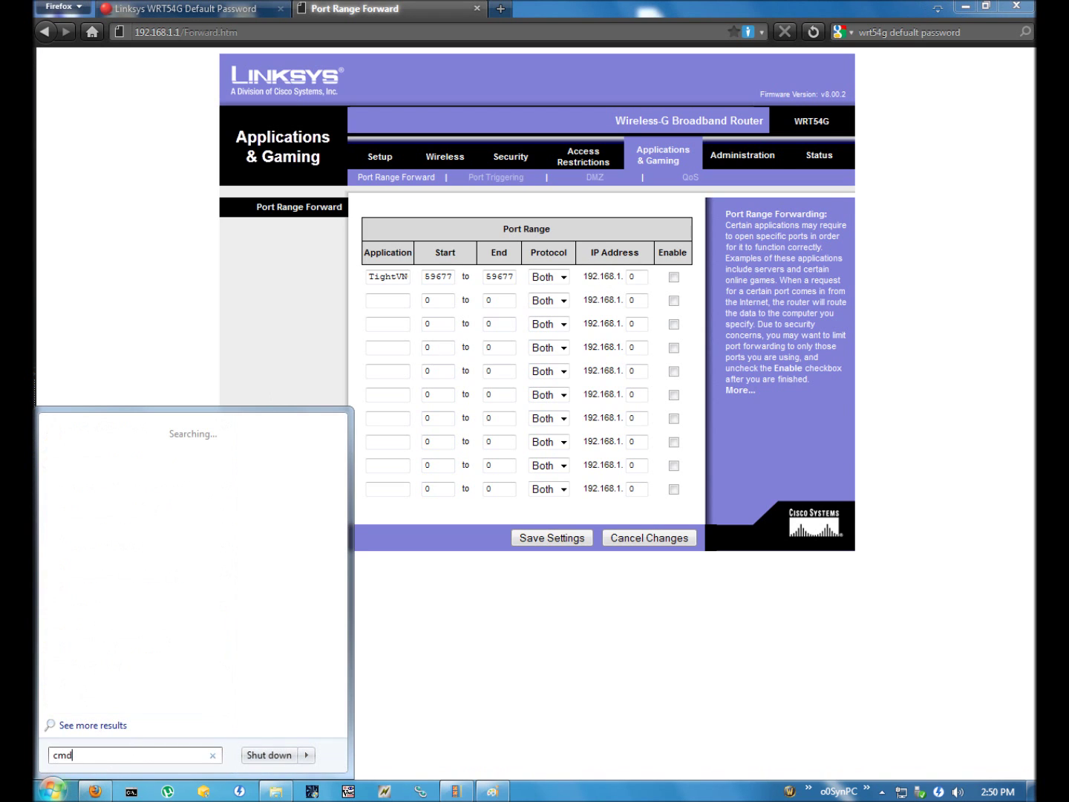
key(Return)
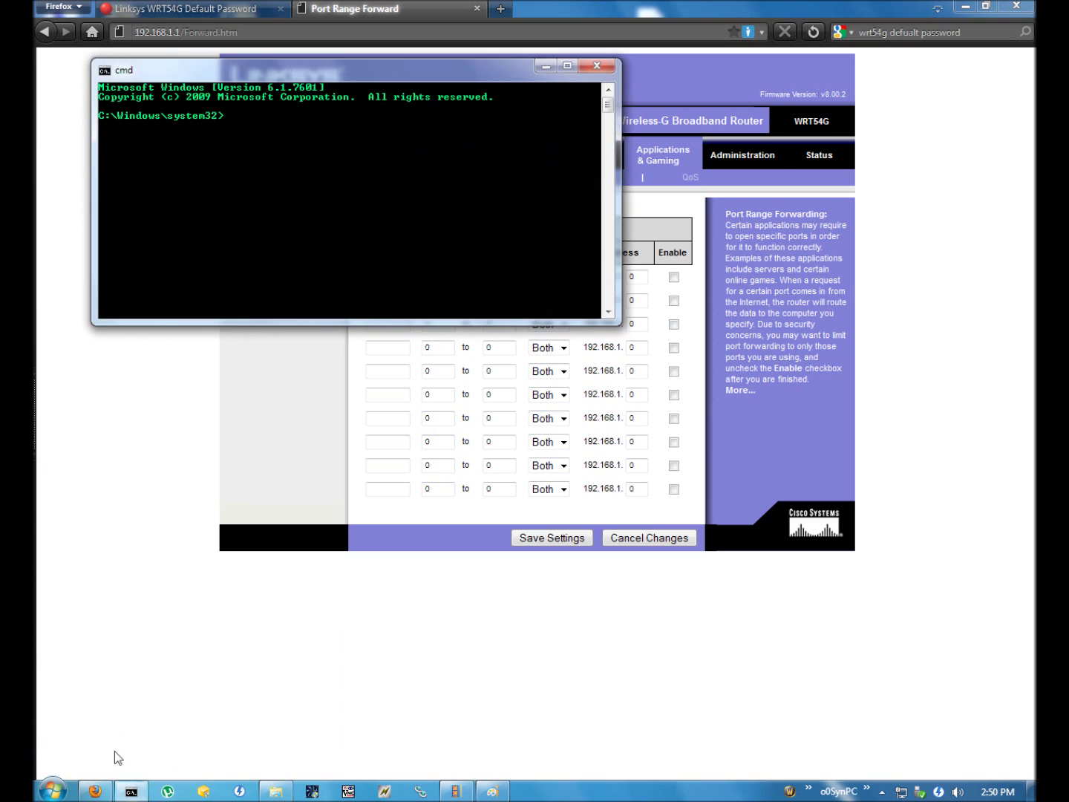
text(ipconfig)
key(Return)
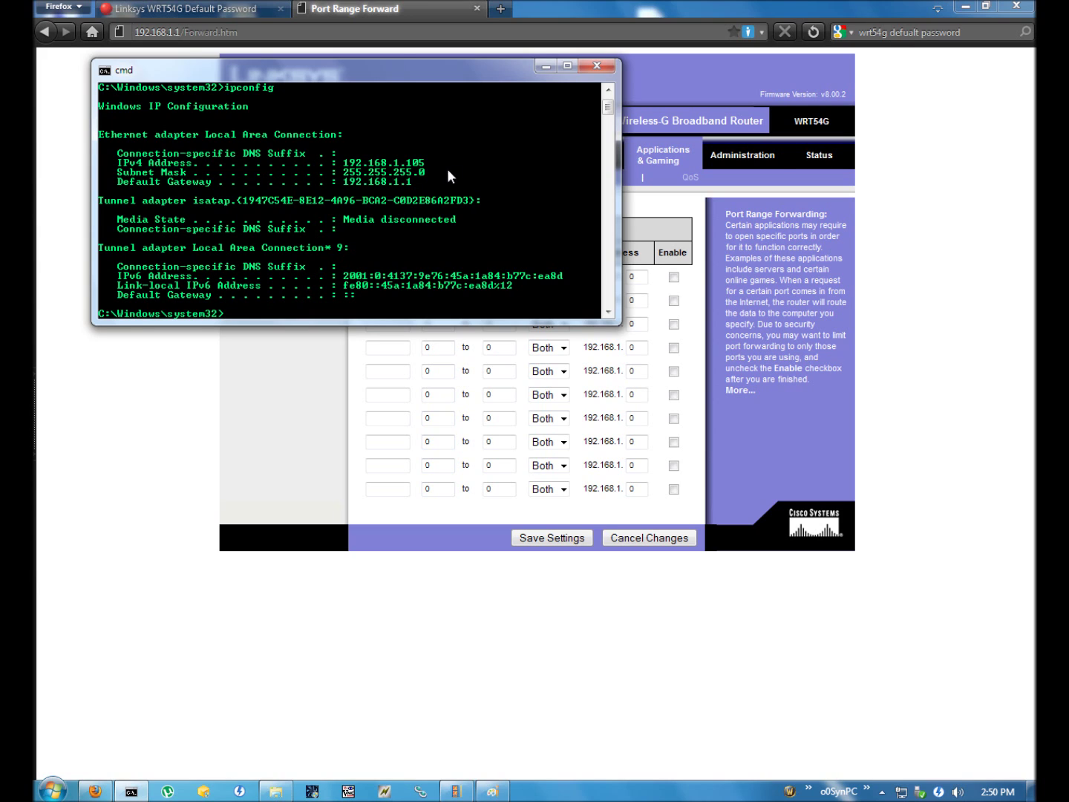
key(alt+Tab)
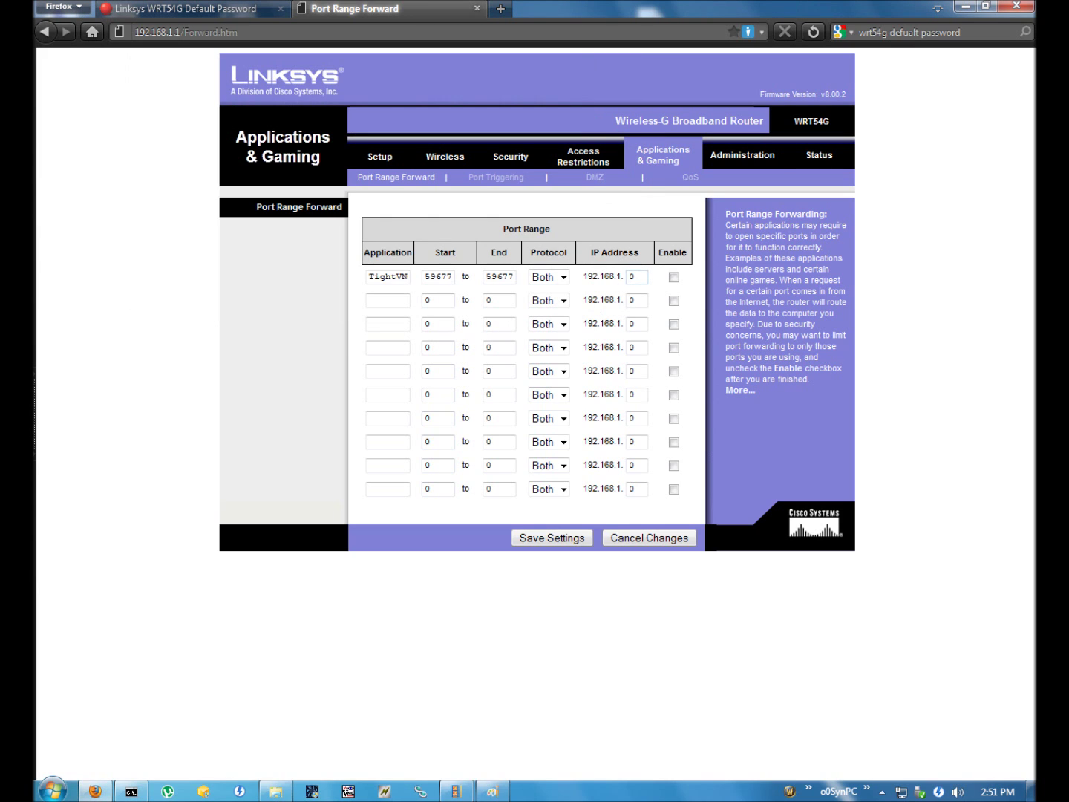
Point the TightVNC forwarding rule at IP ending 105.
key(BackSpace)
text(105)
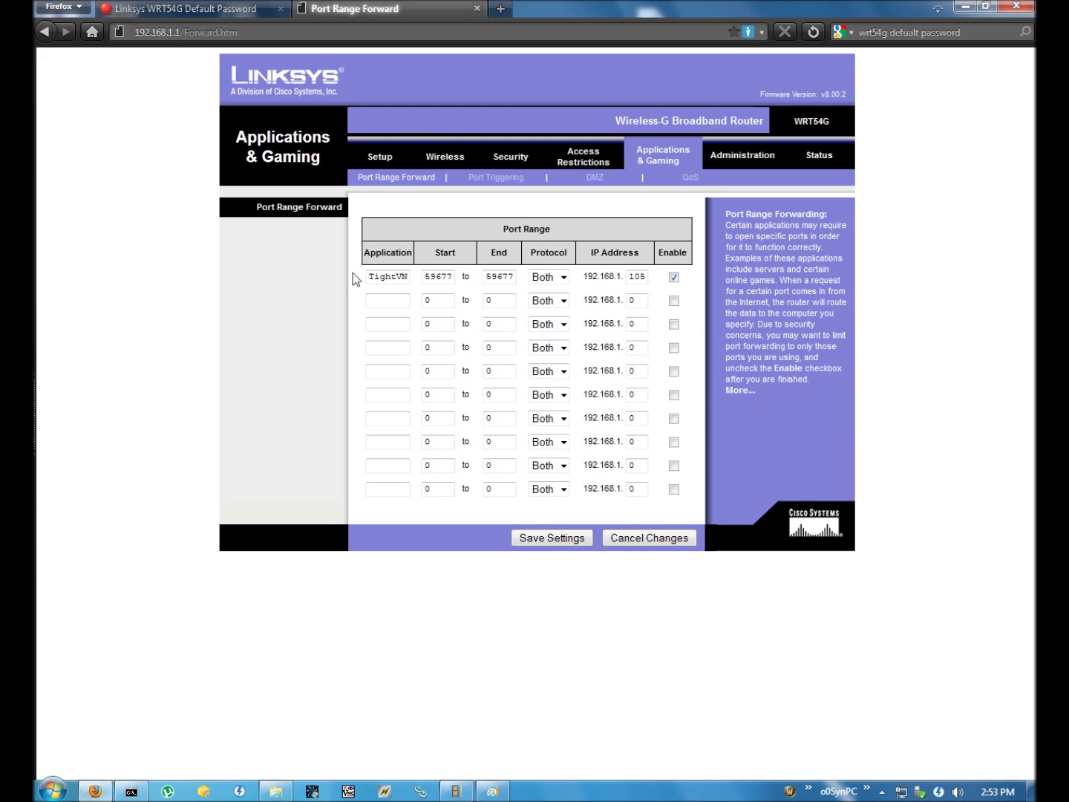
key(Tab)
Set the RDP rule to ports 3389–3389 for IP ending 105 and save the settings.
click(432, 301)
key(BackSpace)
text(3389)
key(Tab)
key(BackSpace)
text(3389)
key(Tab)
key(Tab)
key(BackSpace)
text(105)
click(537, 538)
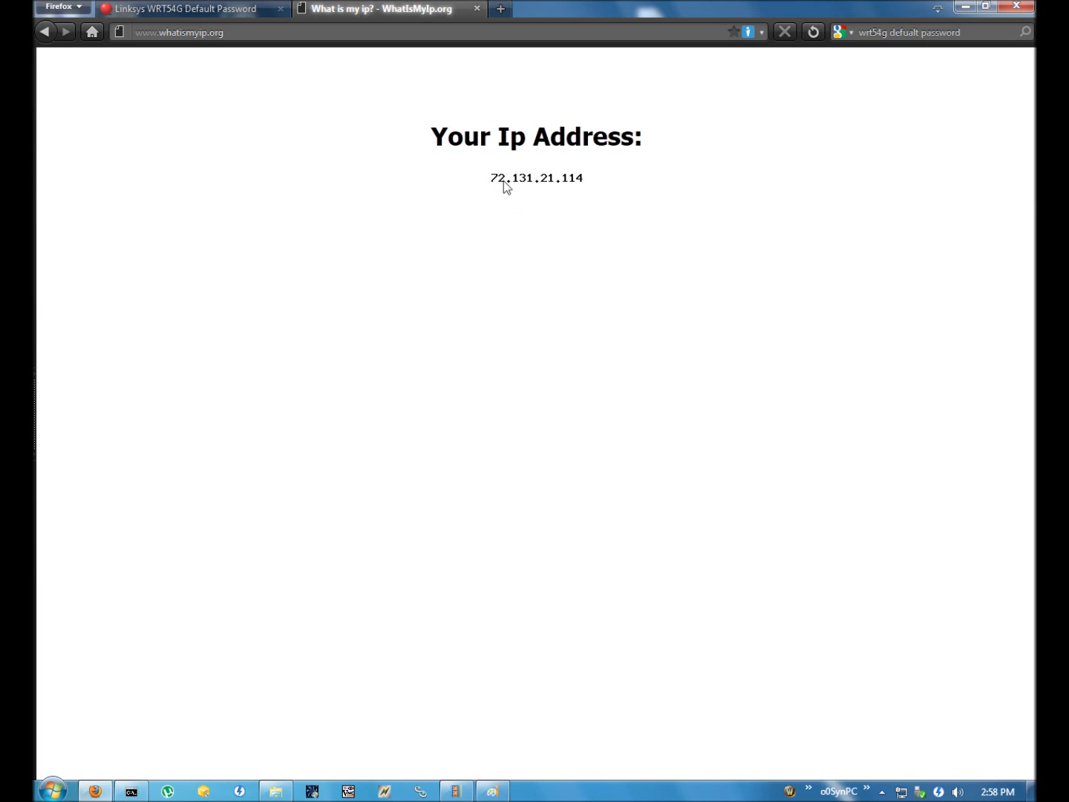
drag(504, 180, 585, 185)
click(565, 224)
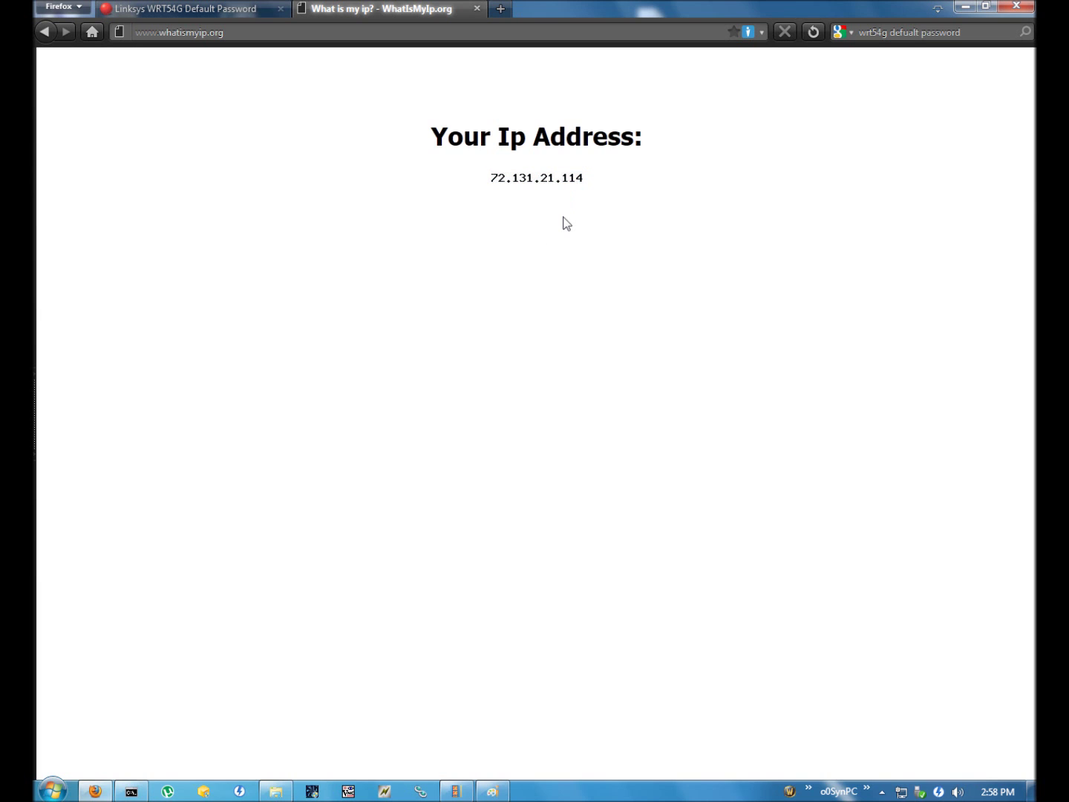